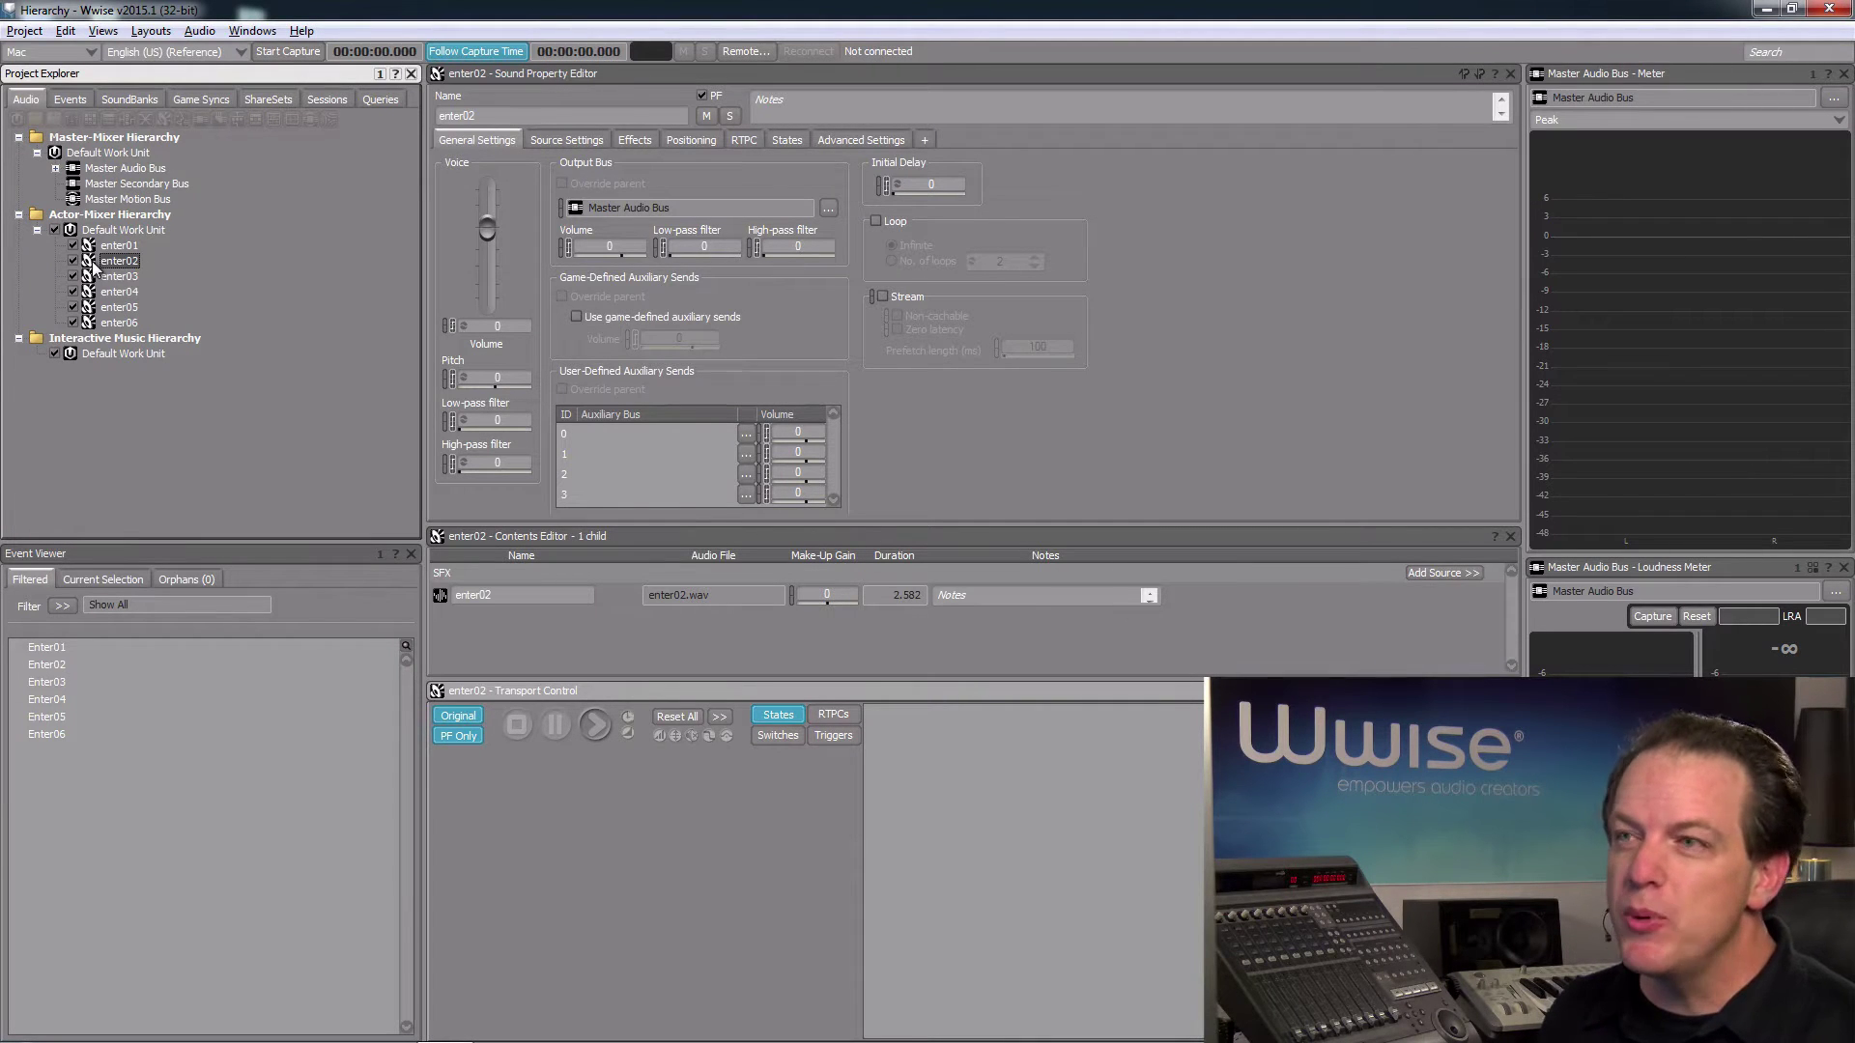
- After auditioning enter02, set enter01's pitch to -600 and play it back
key(space)
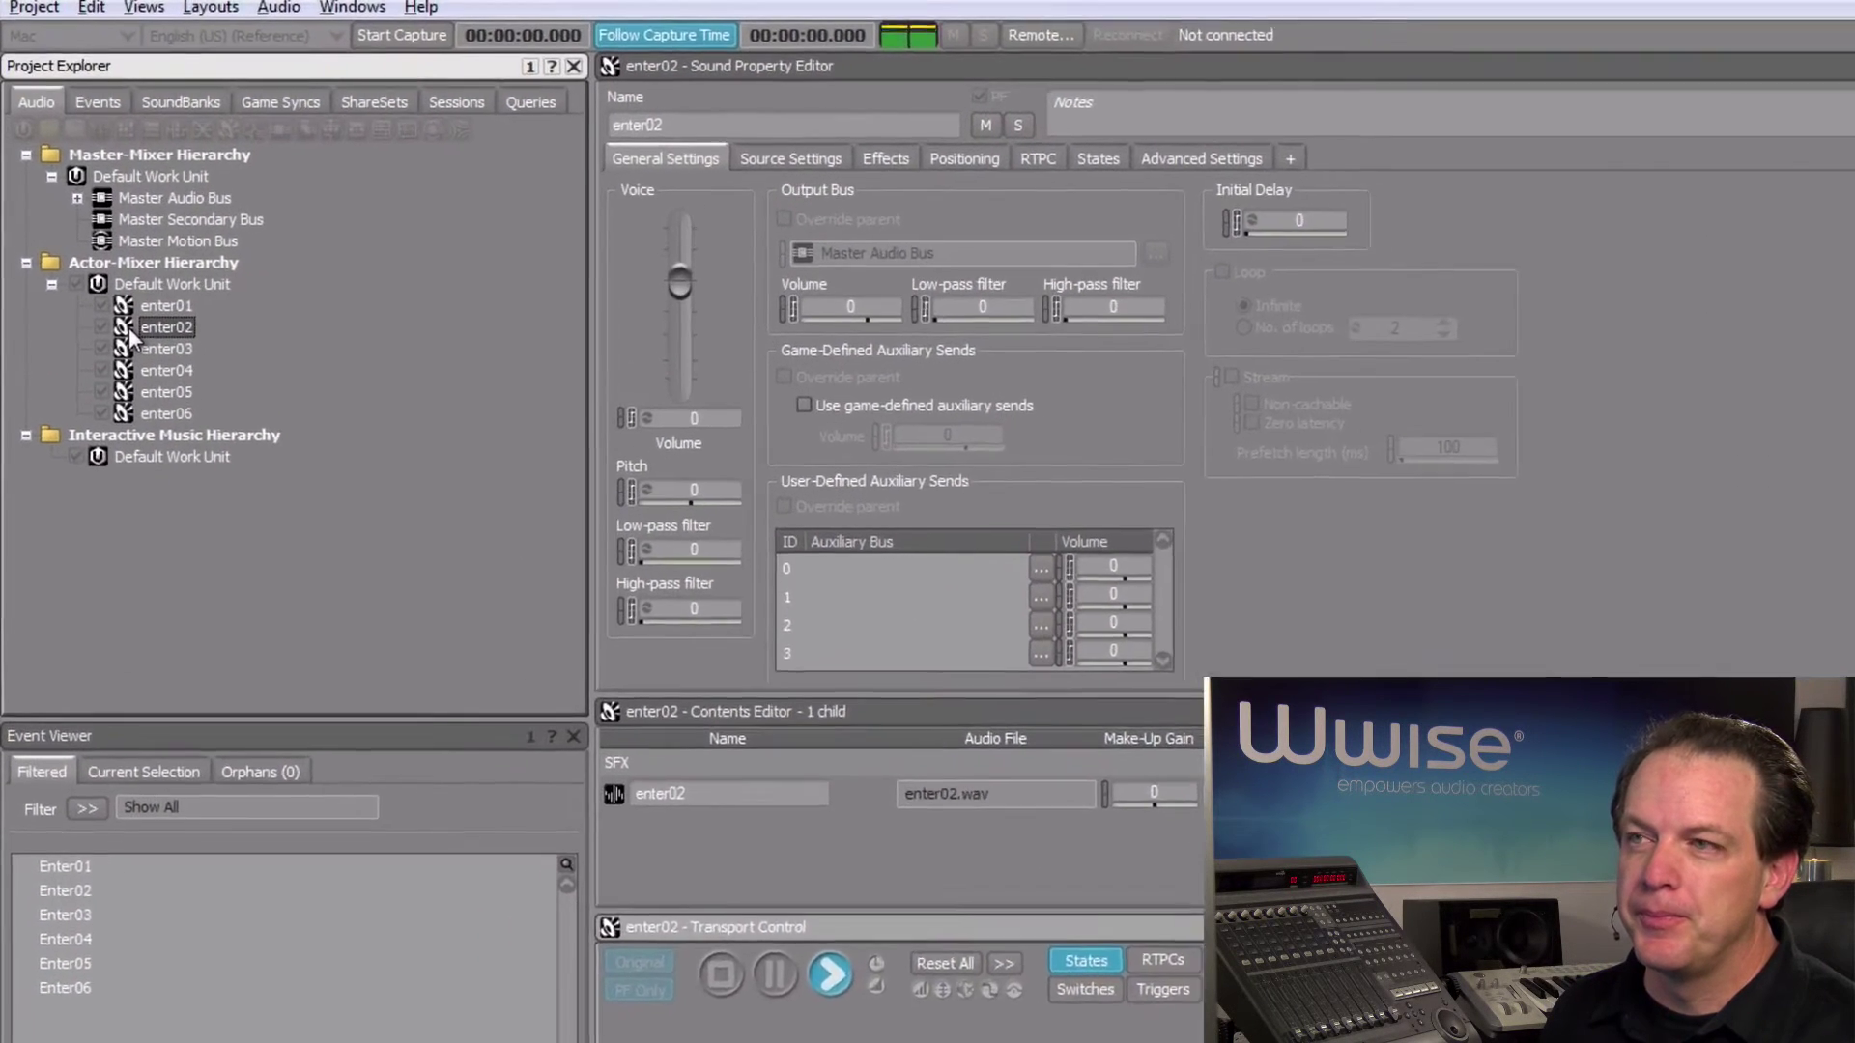
click(145, 305)
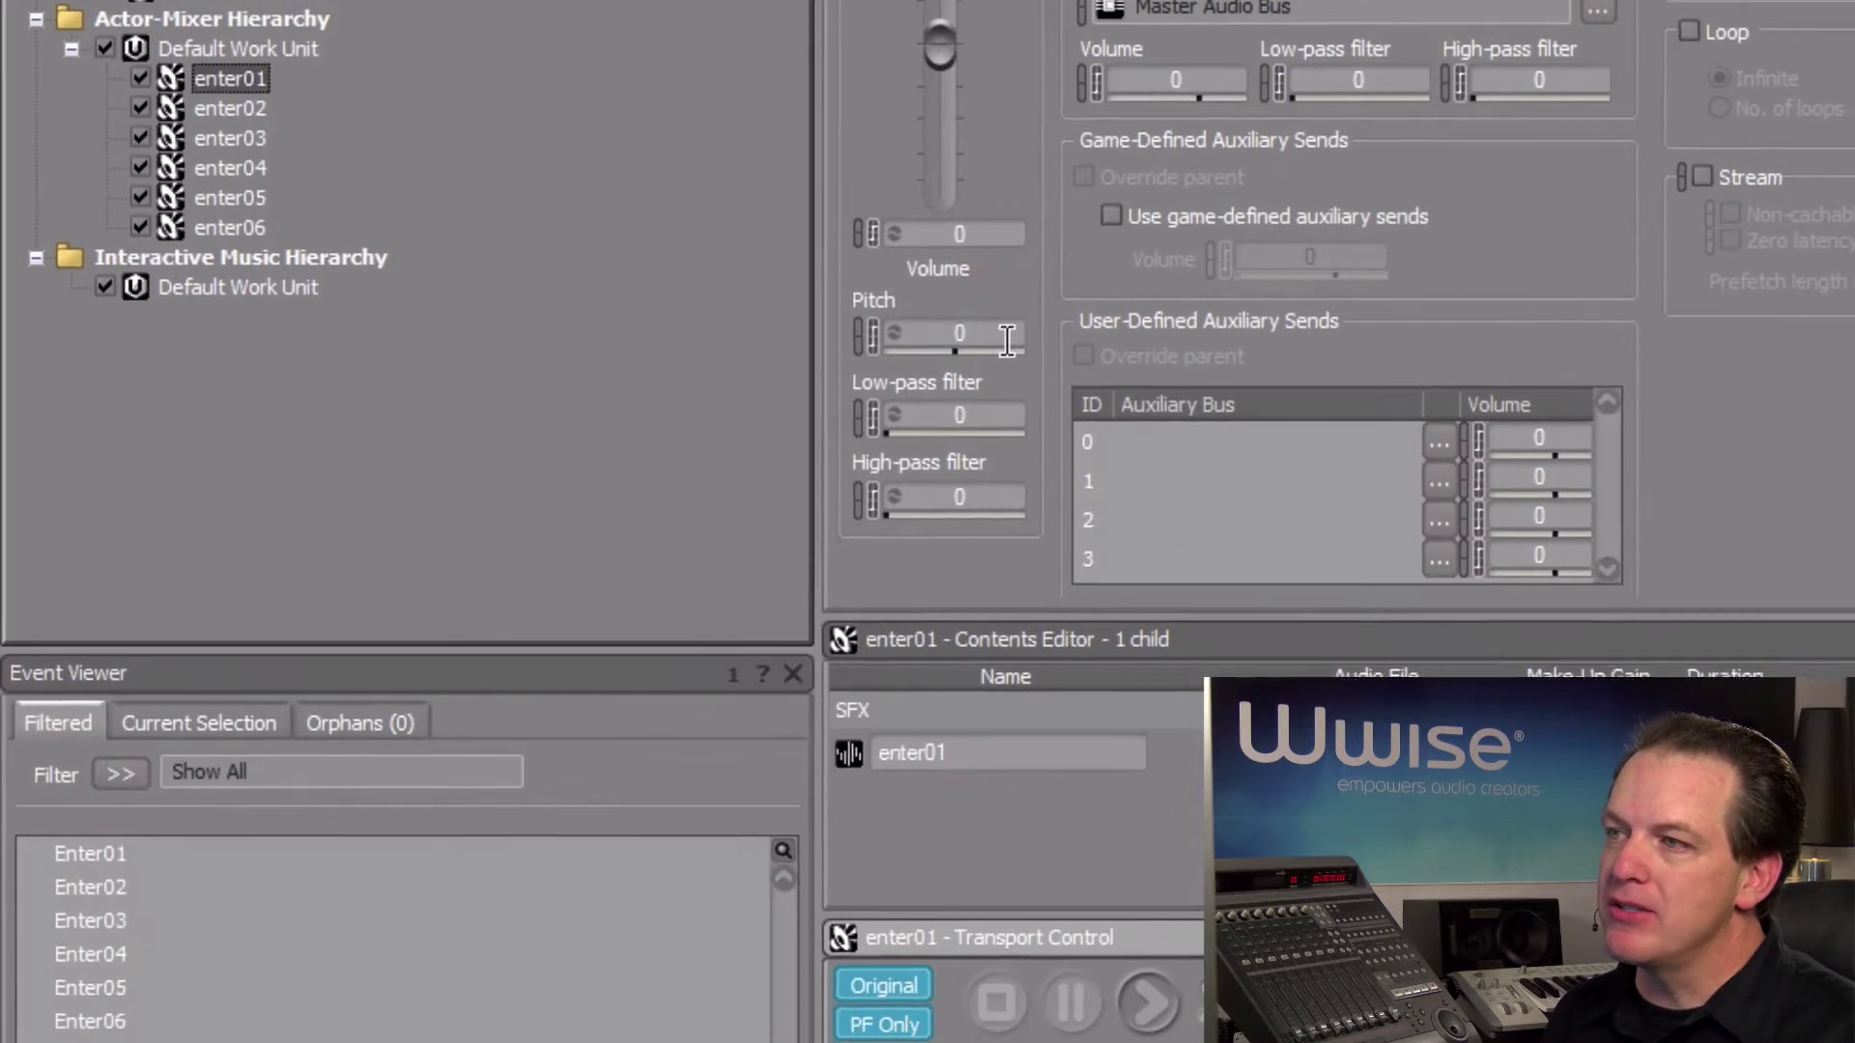
double_click(1126, 460)
text(-600)
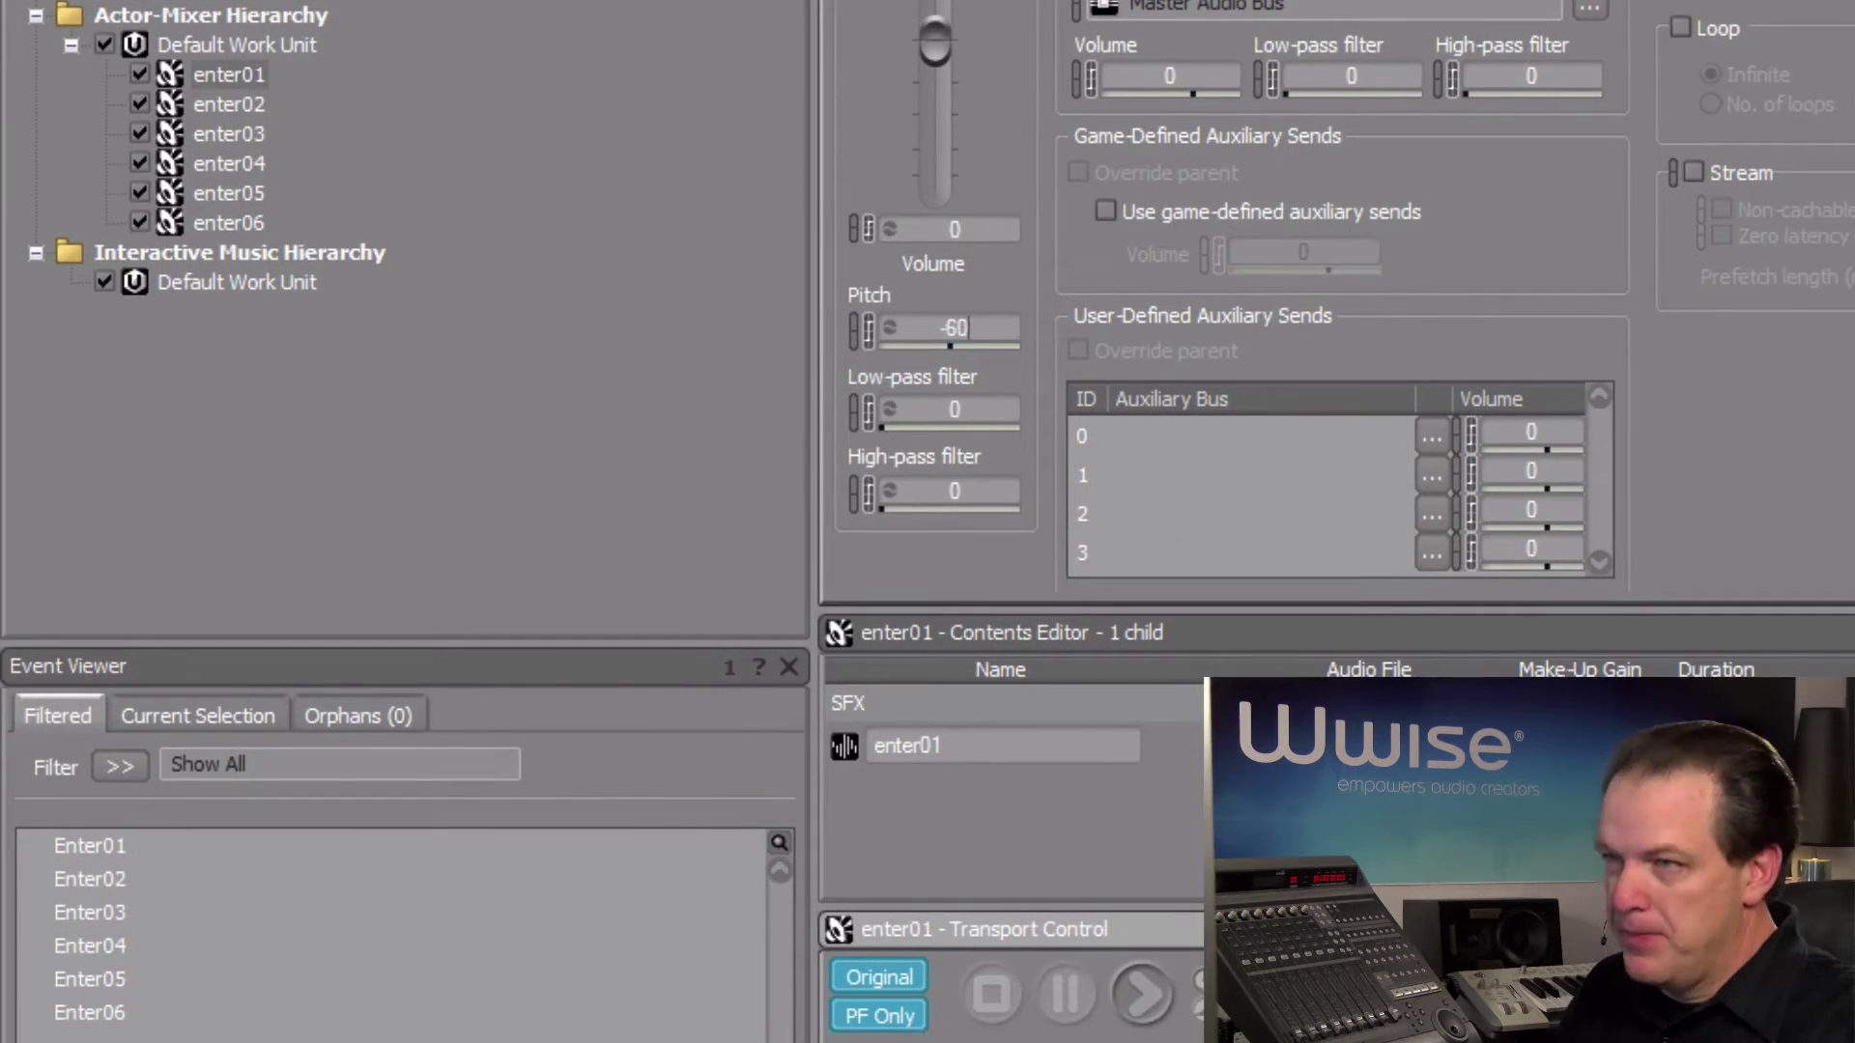
key(Return)
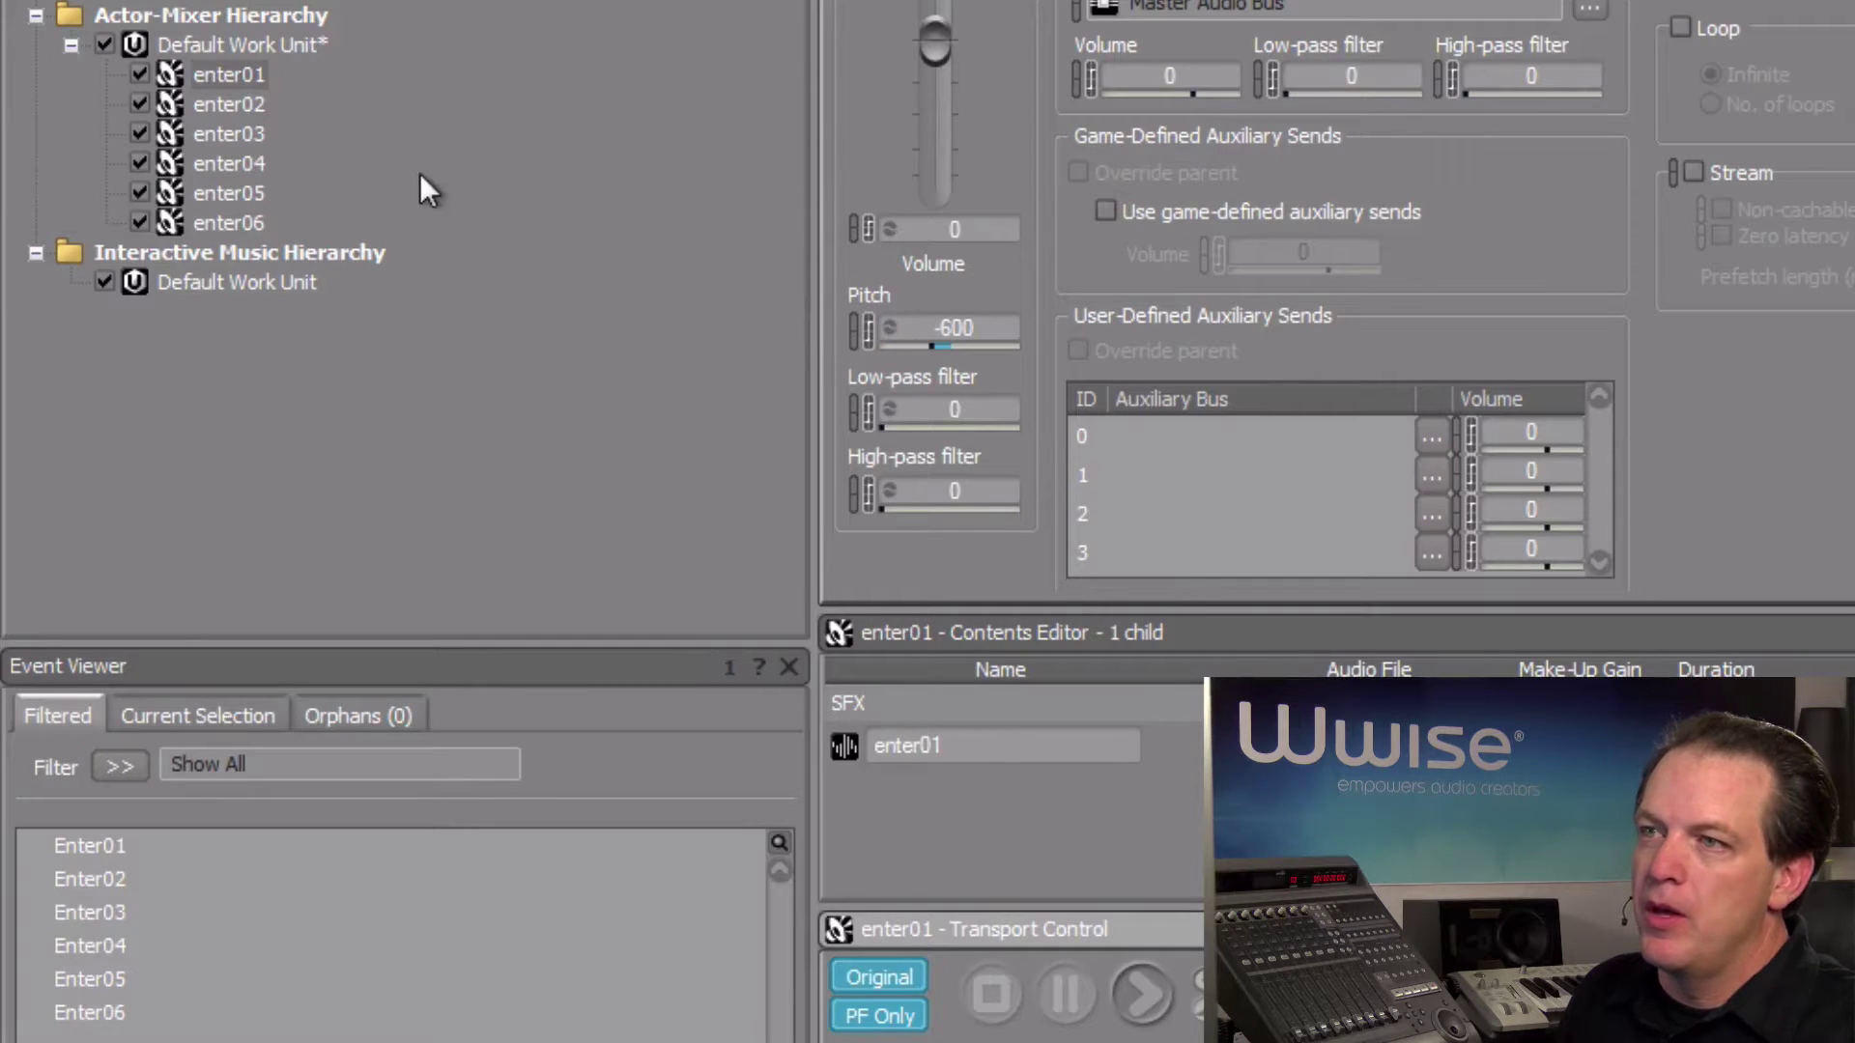
key(space)
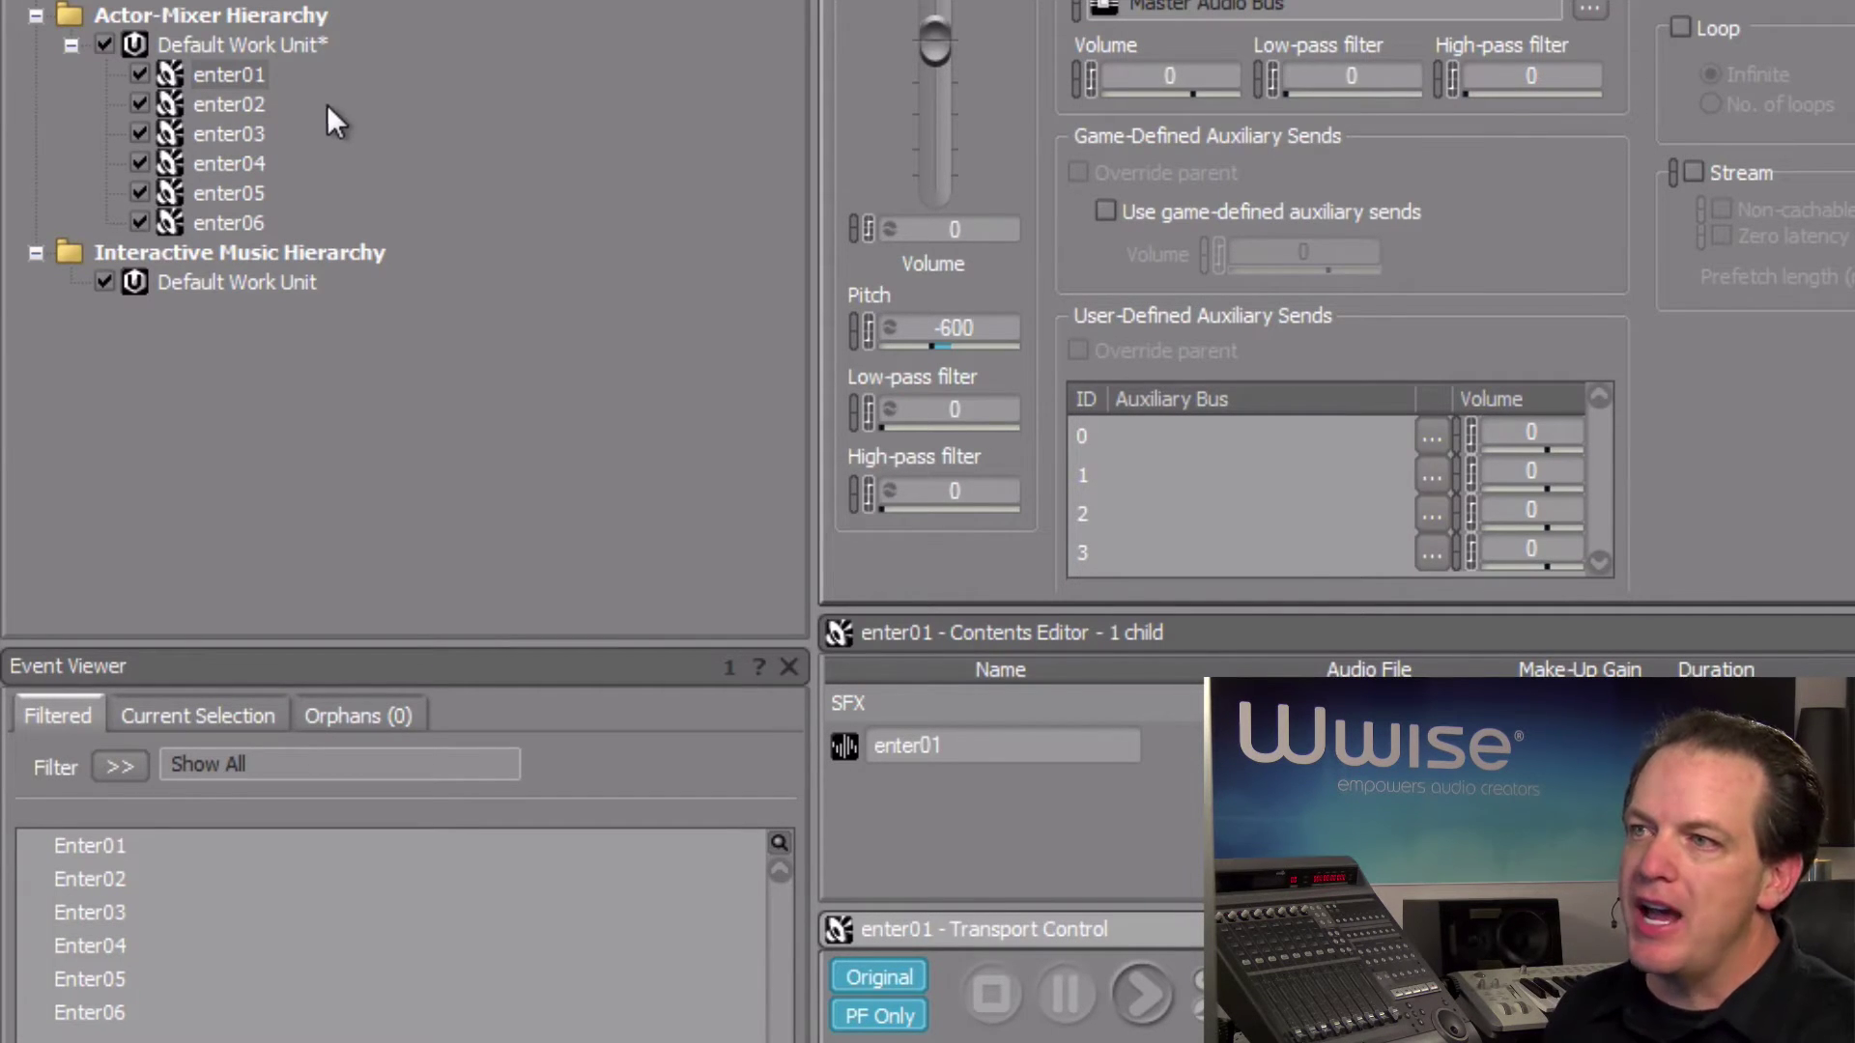
- Wrap the six selected enter sounds in a new Actor-Mixer parent named 'Entry Voices'
drag(305, 67, 243, 224)
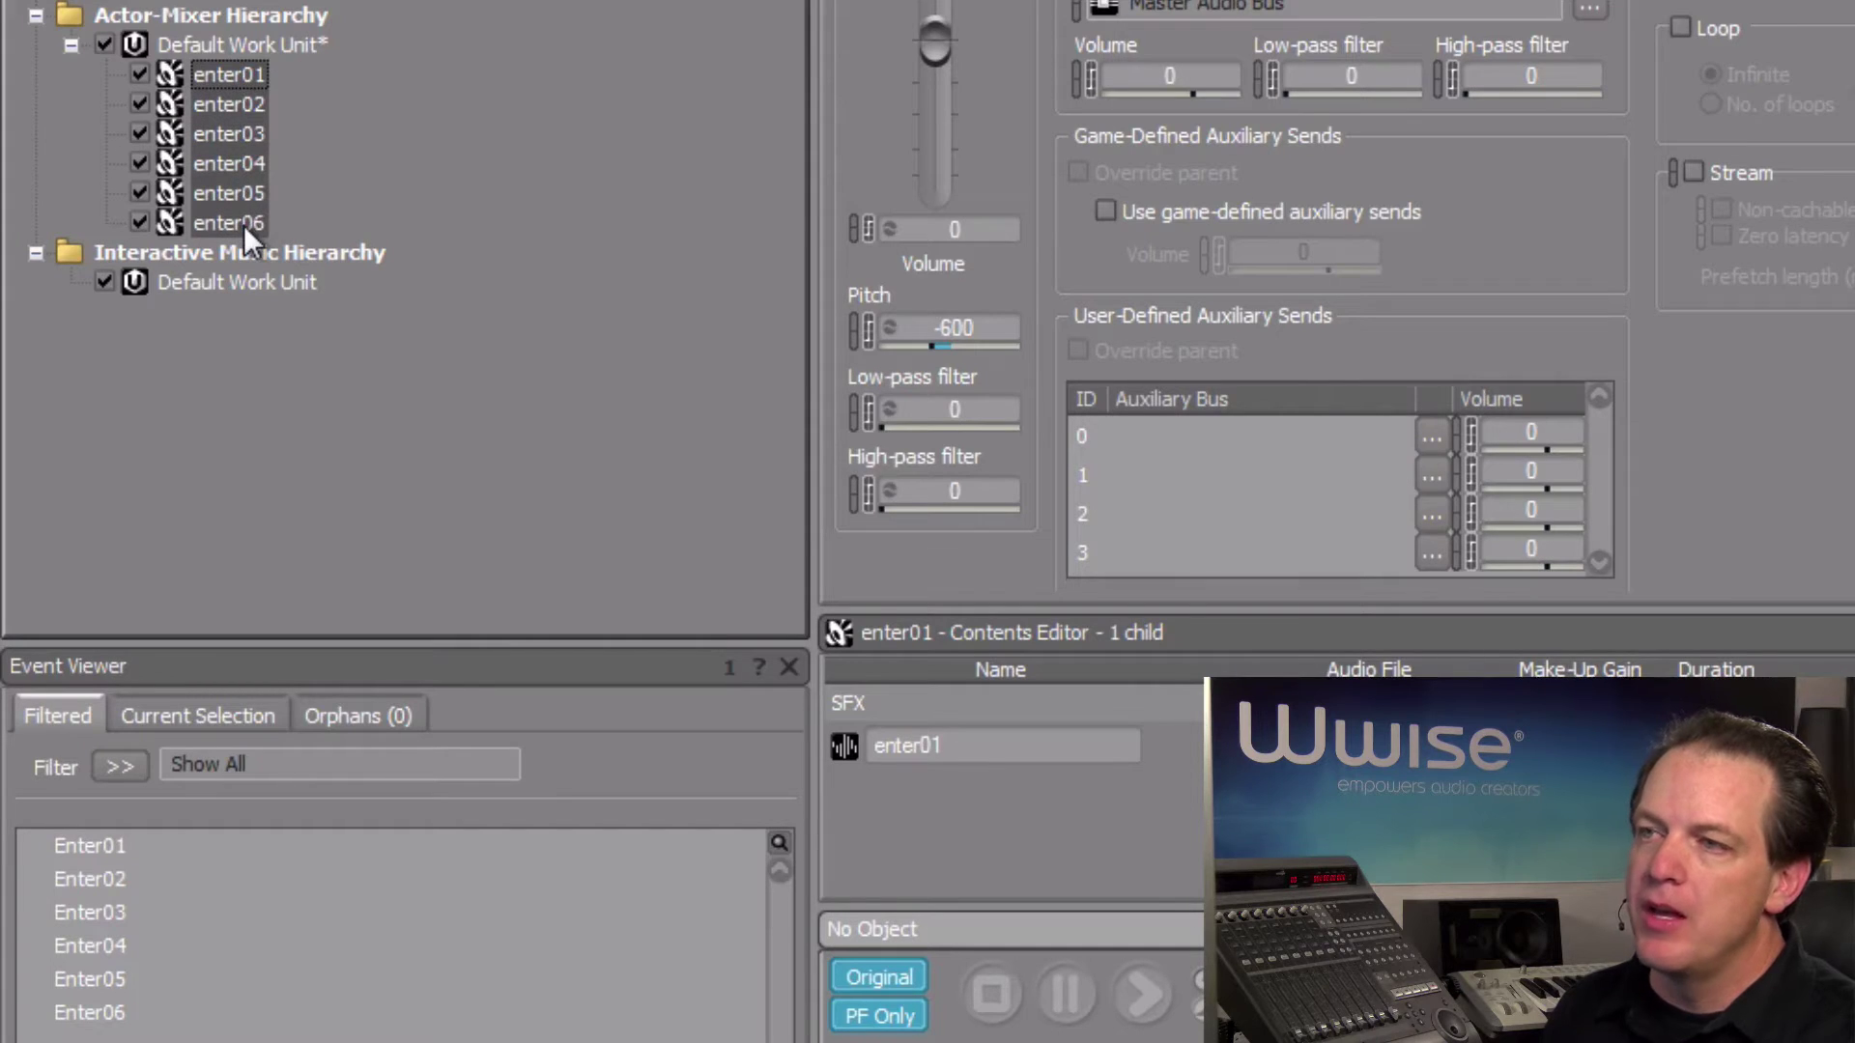
right_click(226, 135)
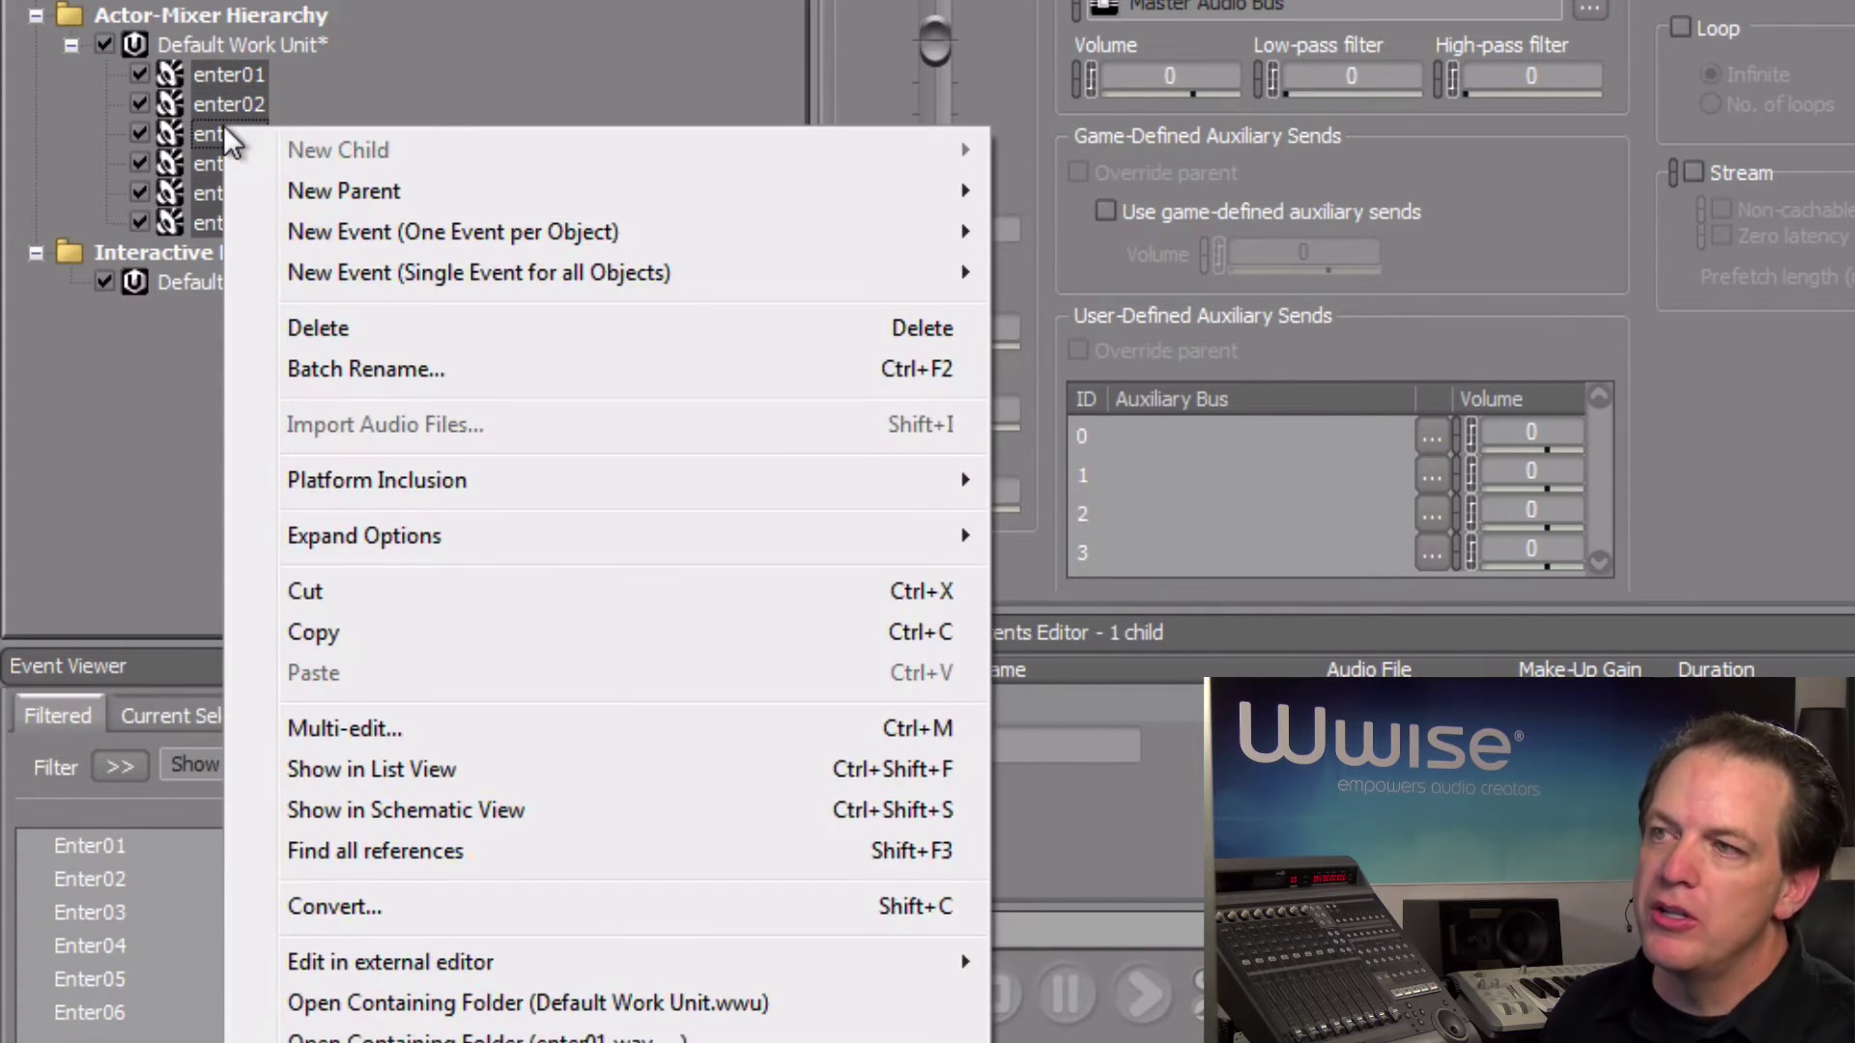
mouse_move(456, 187)
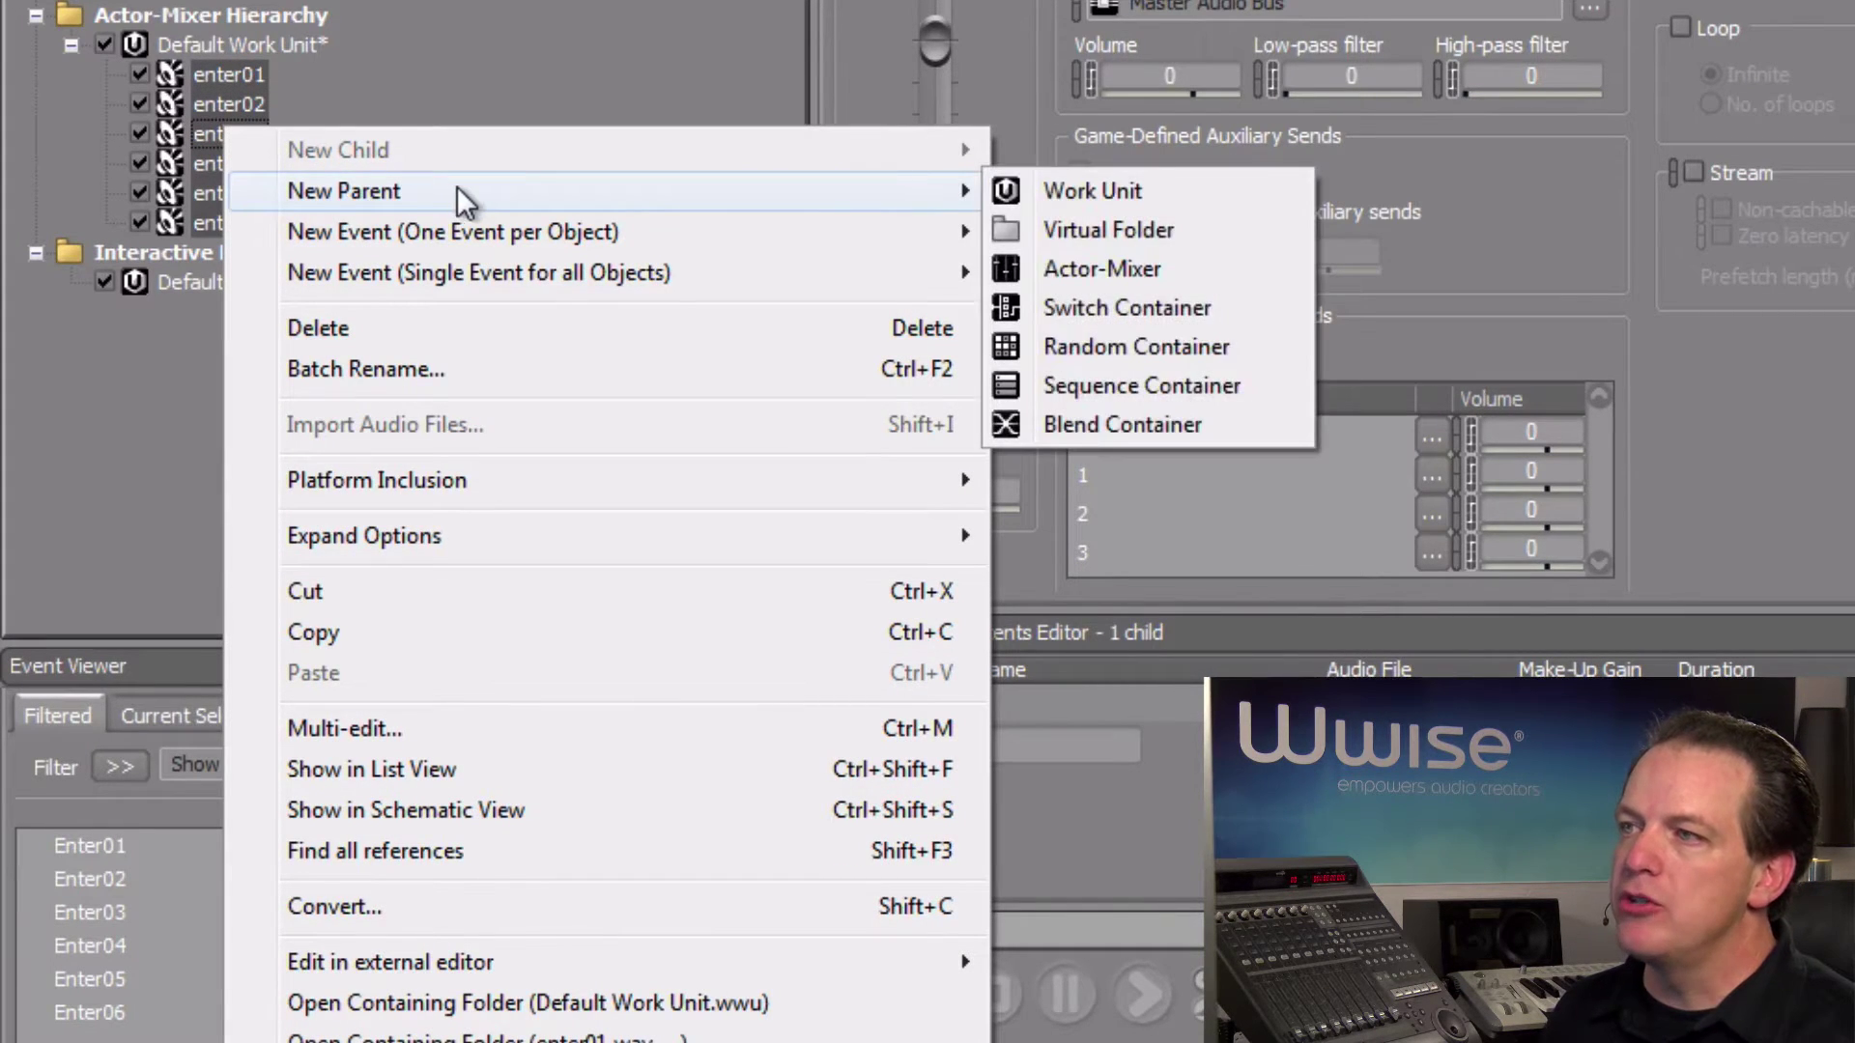
click(1085, 271)
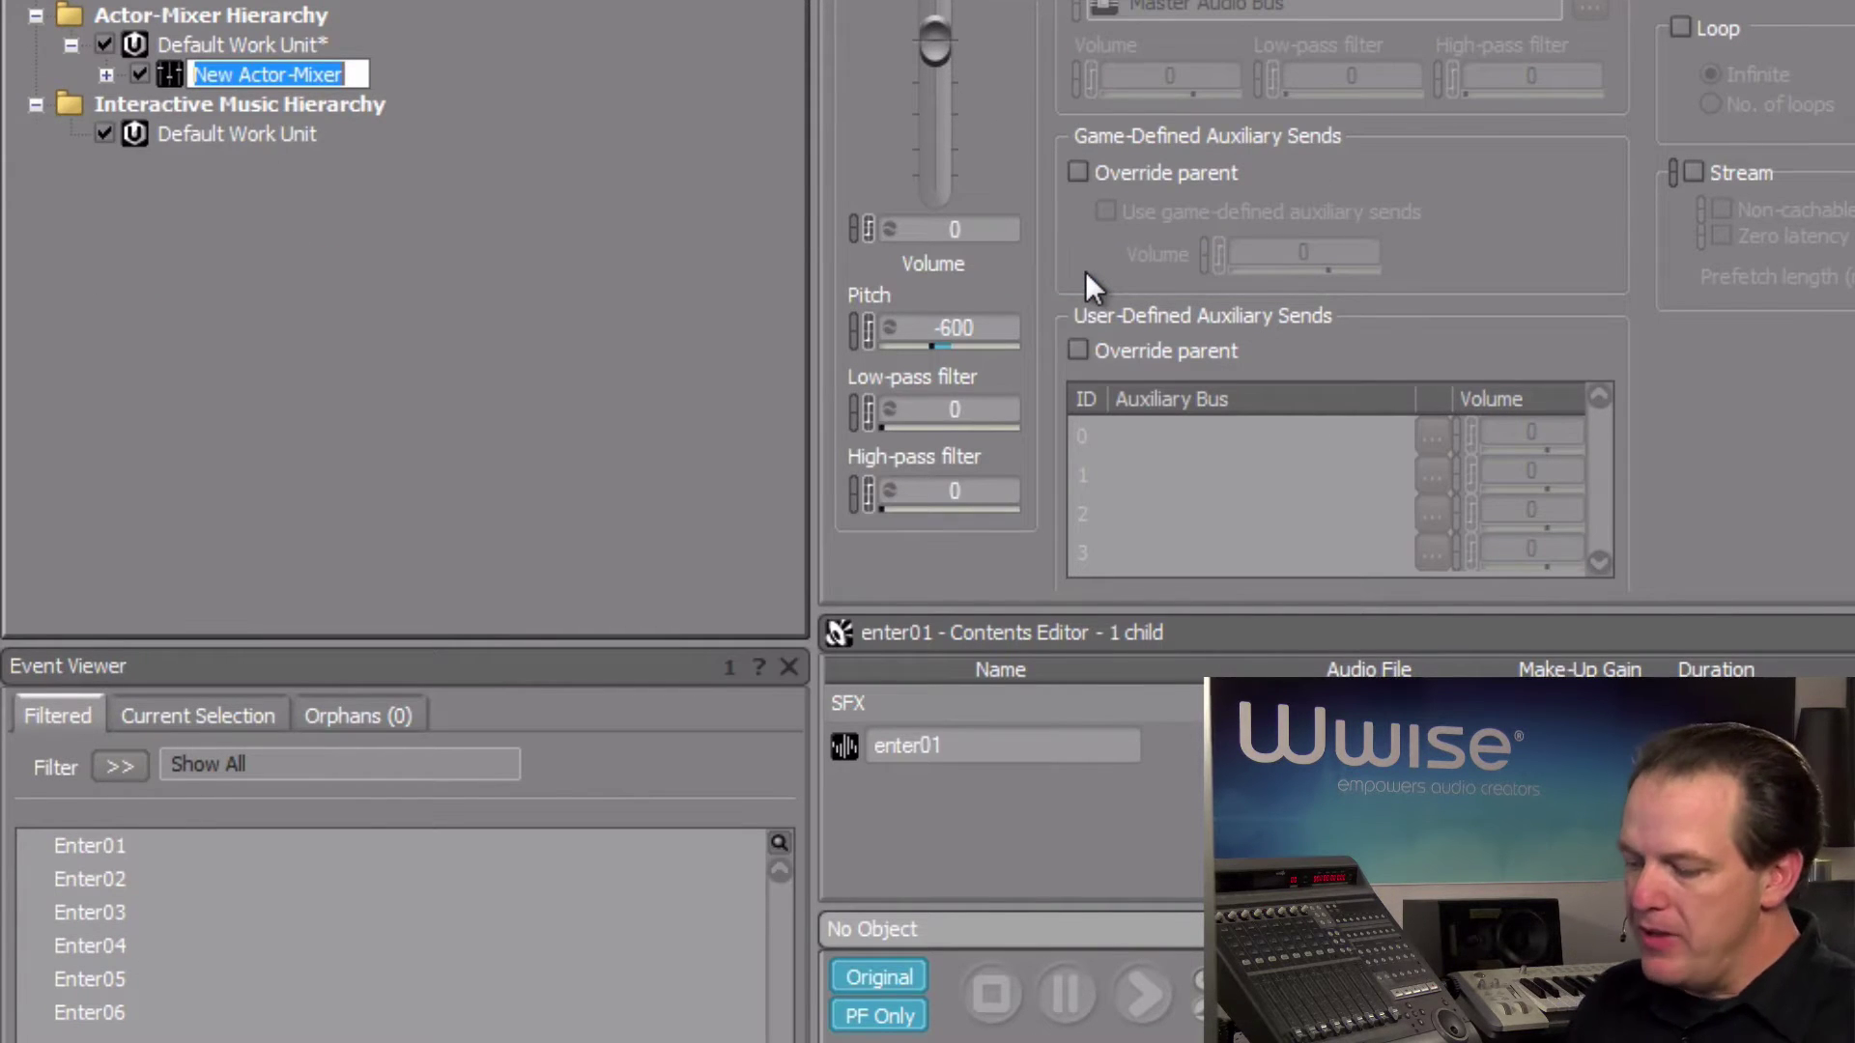
text(Entry )
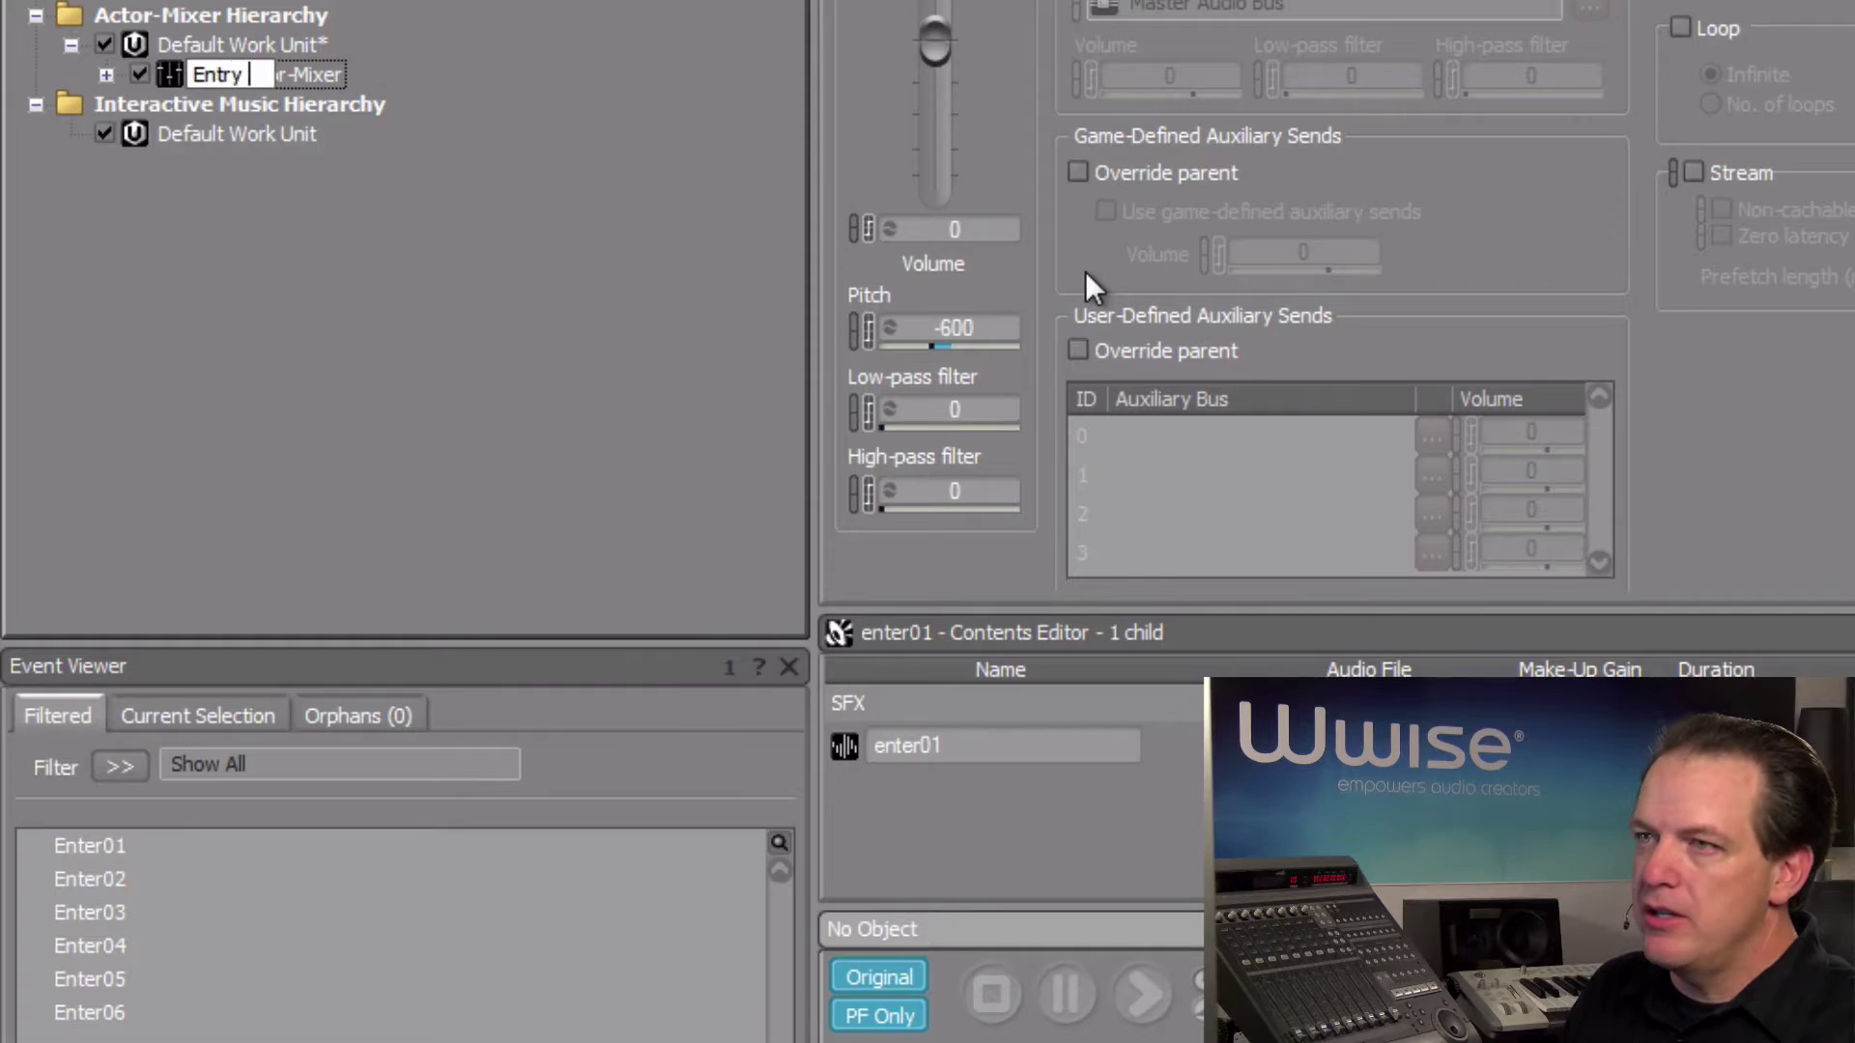
text(Voices)
key(Return)
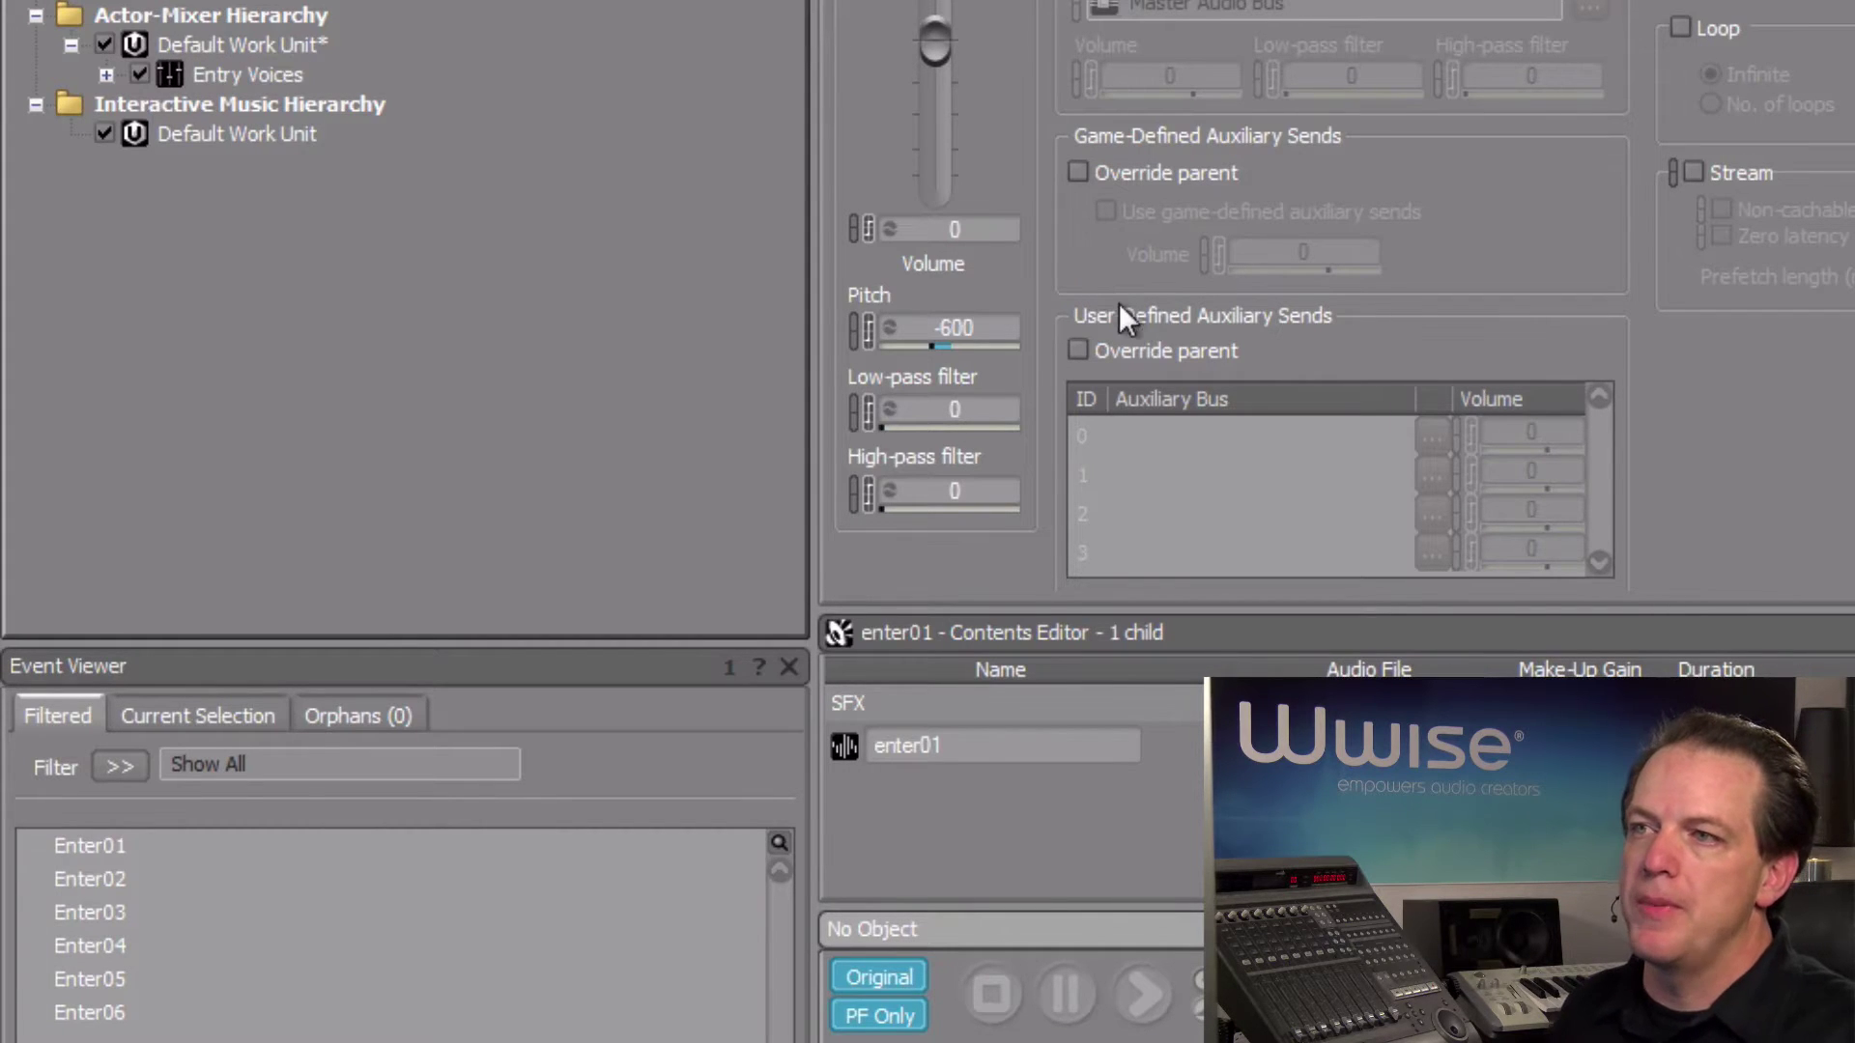
- Set the Entry Voices actor-mixer's Pitch to 600
click(240, 73)
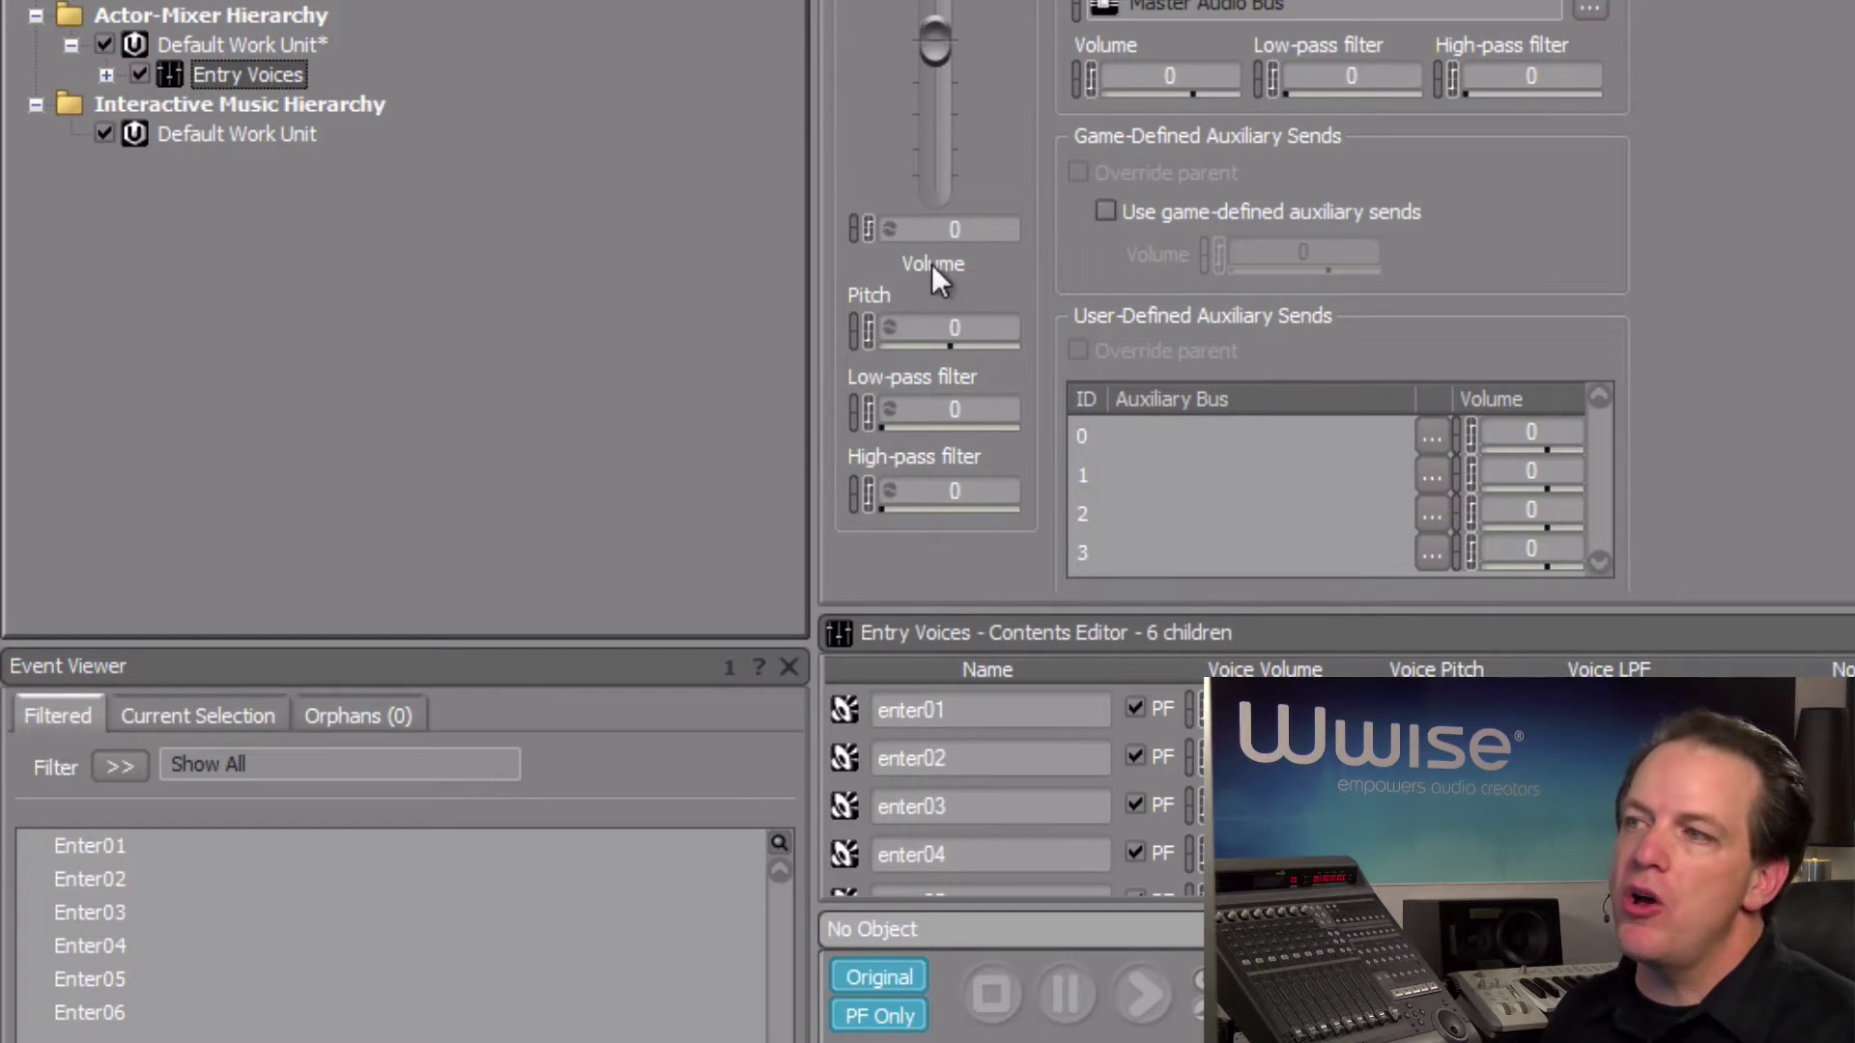
click(963, 329)
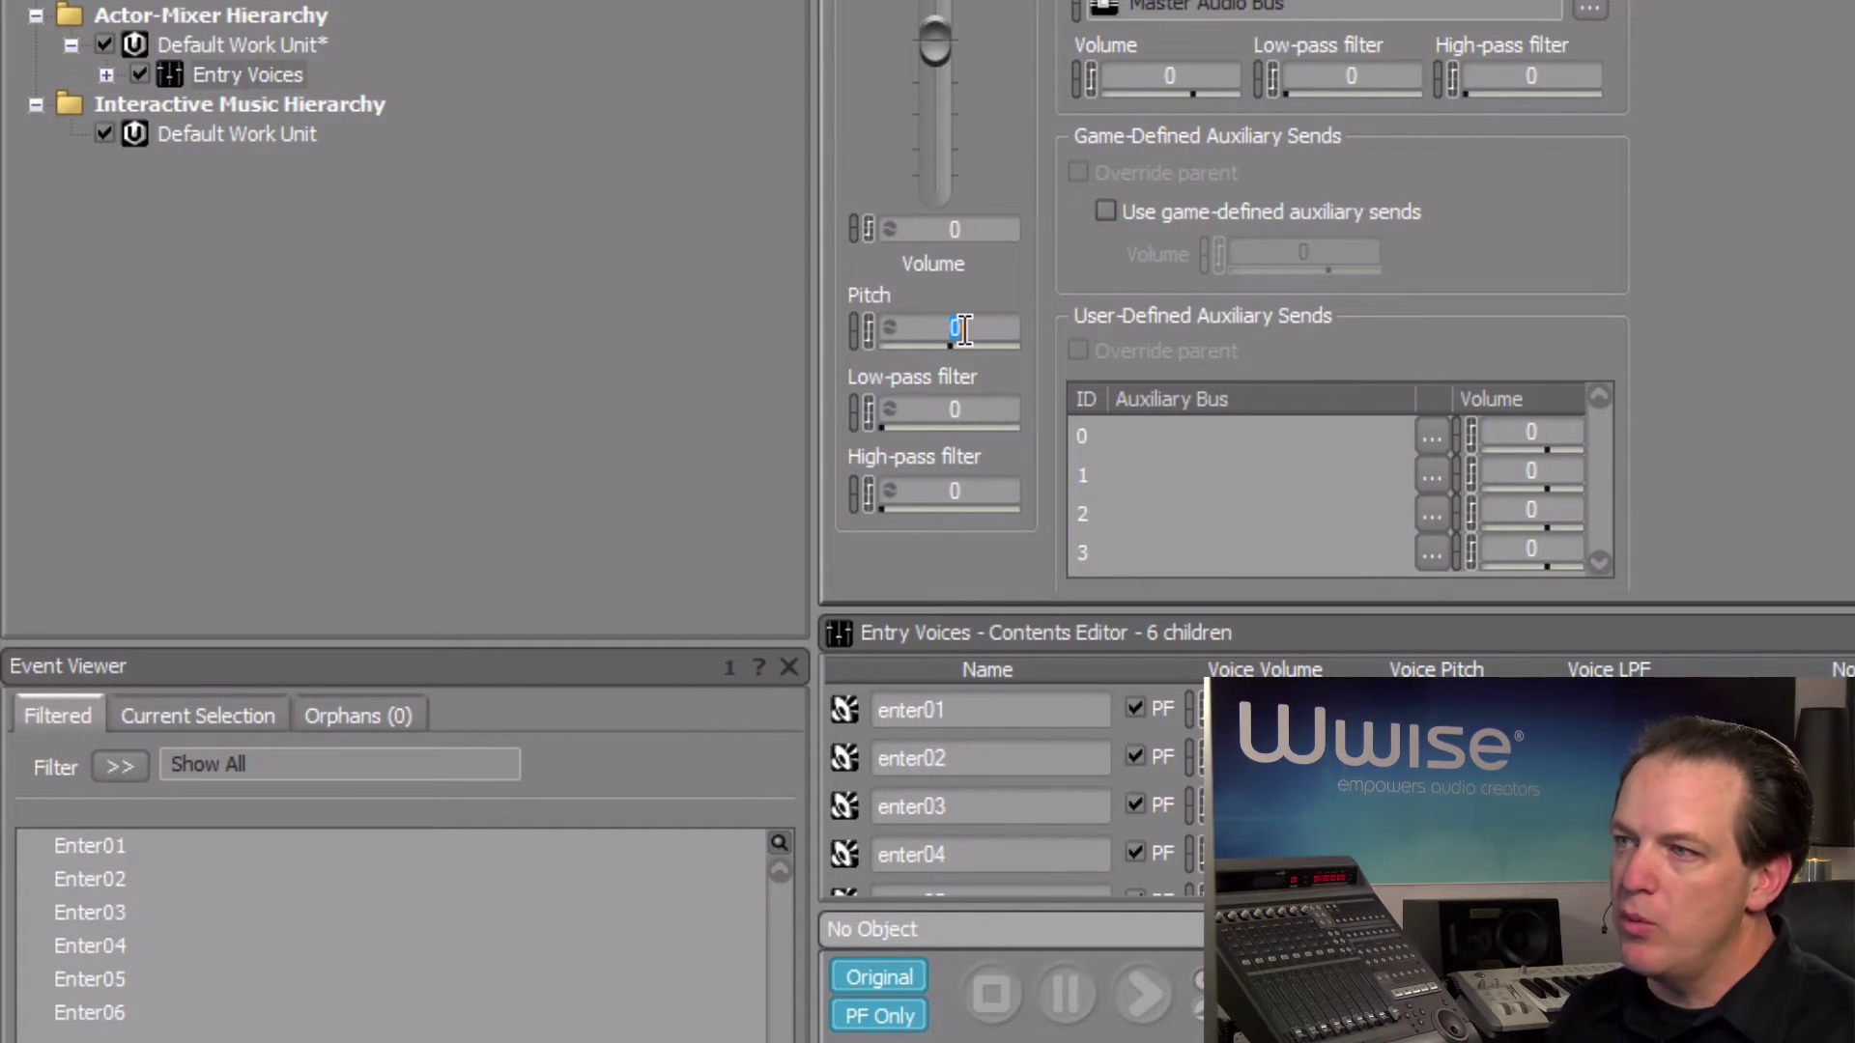
text(600)
key(Return)
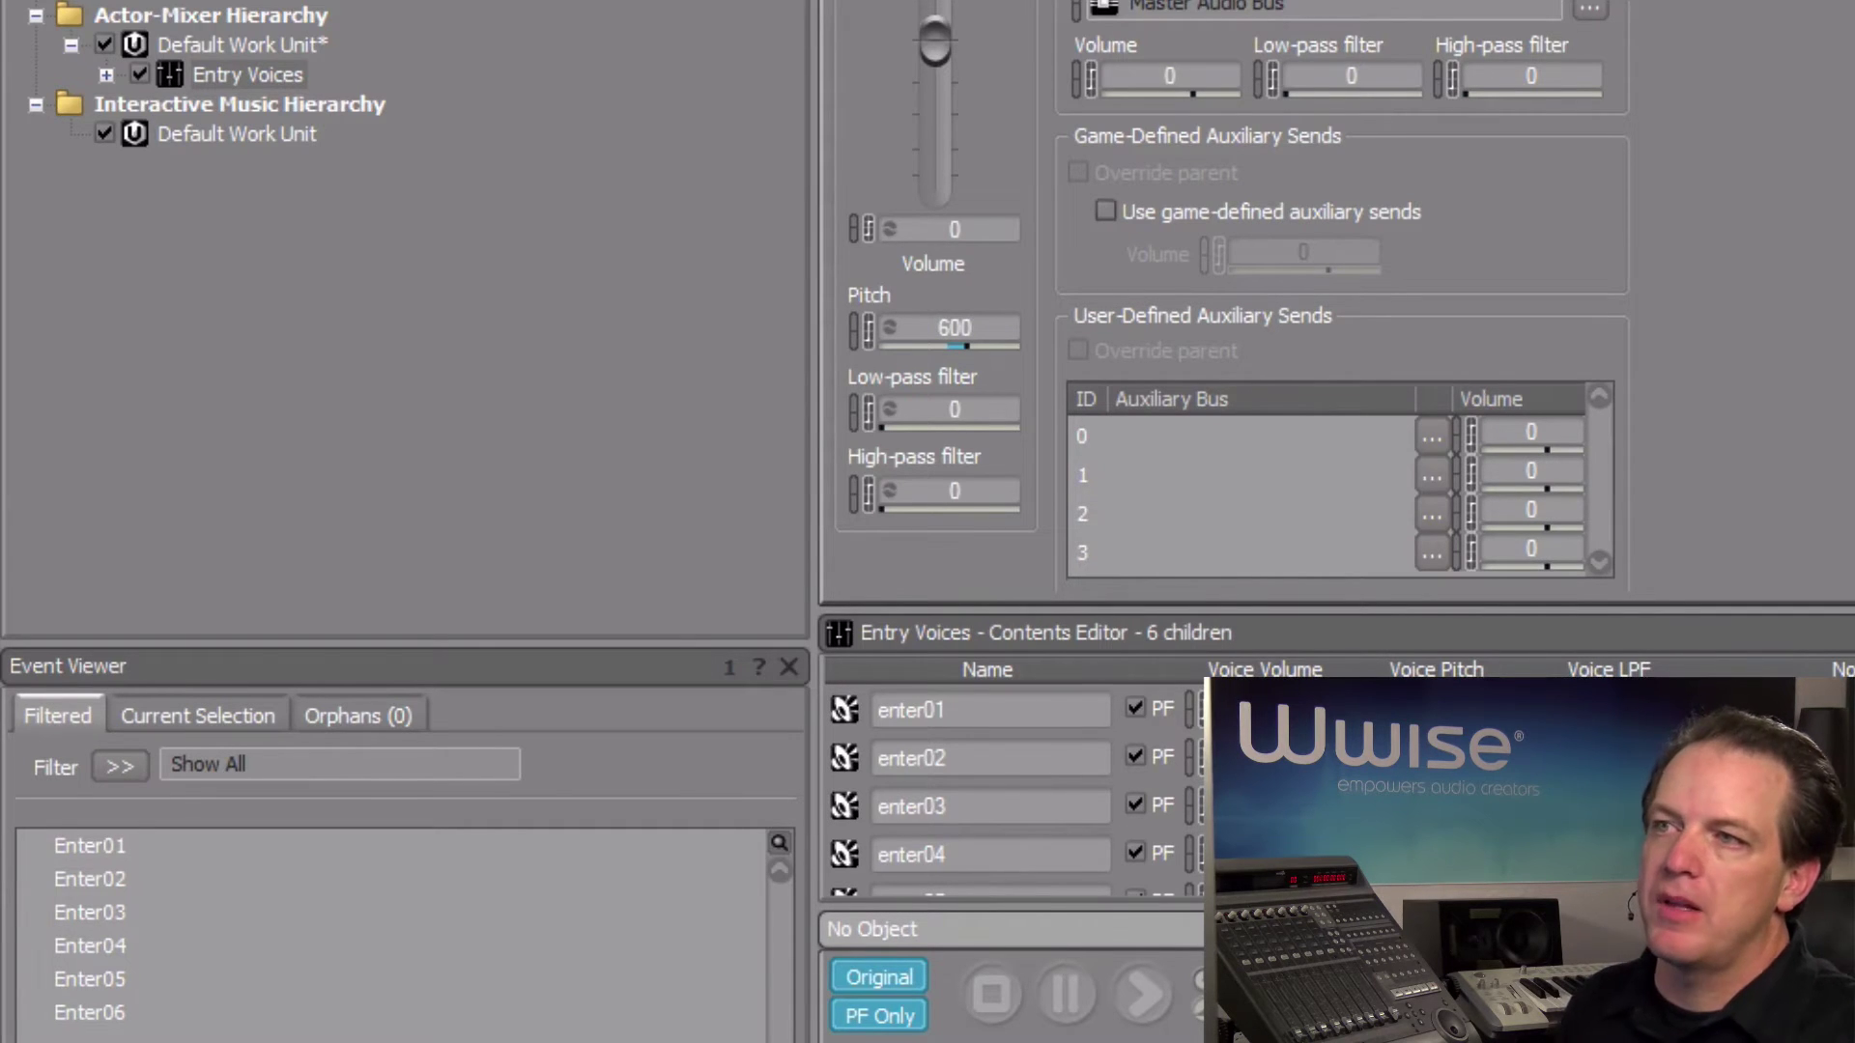
- Expand Entry Voices and play enter01 and enter02 to compare their pitches
click(106, 75)
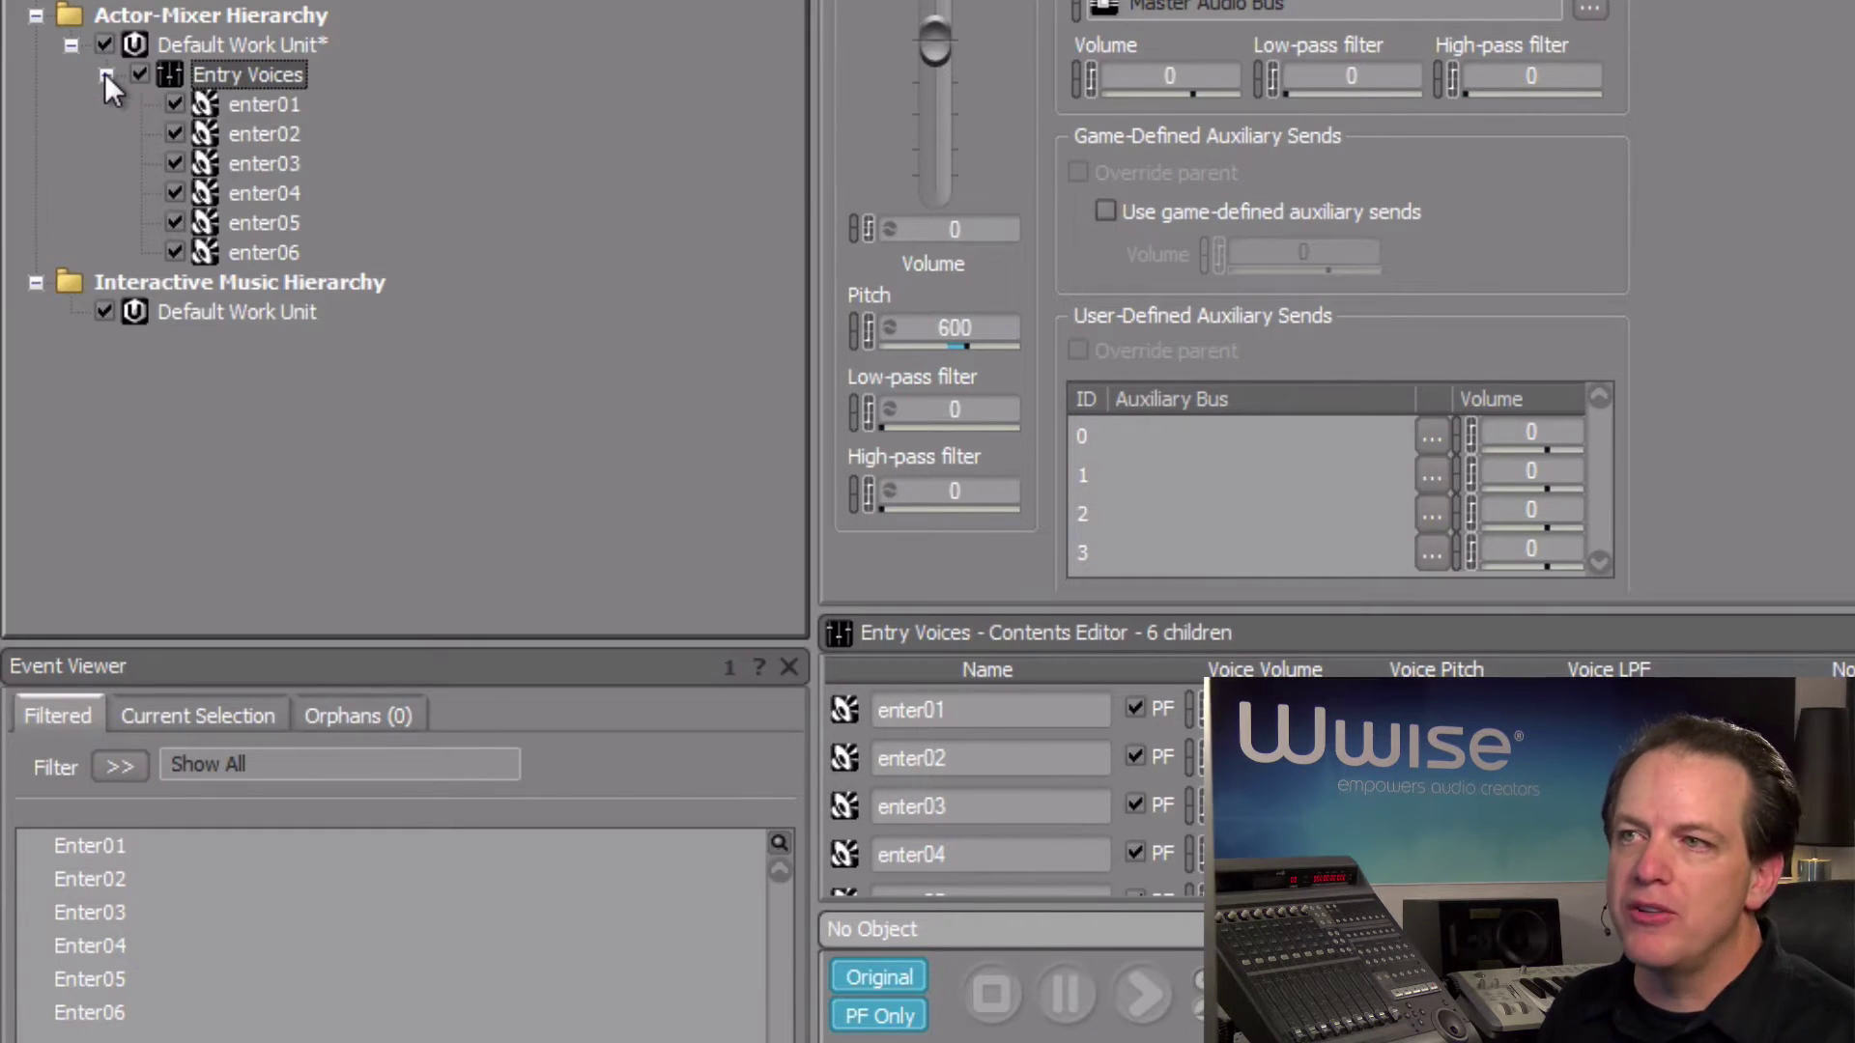
click(253, 104)
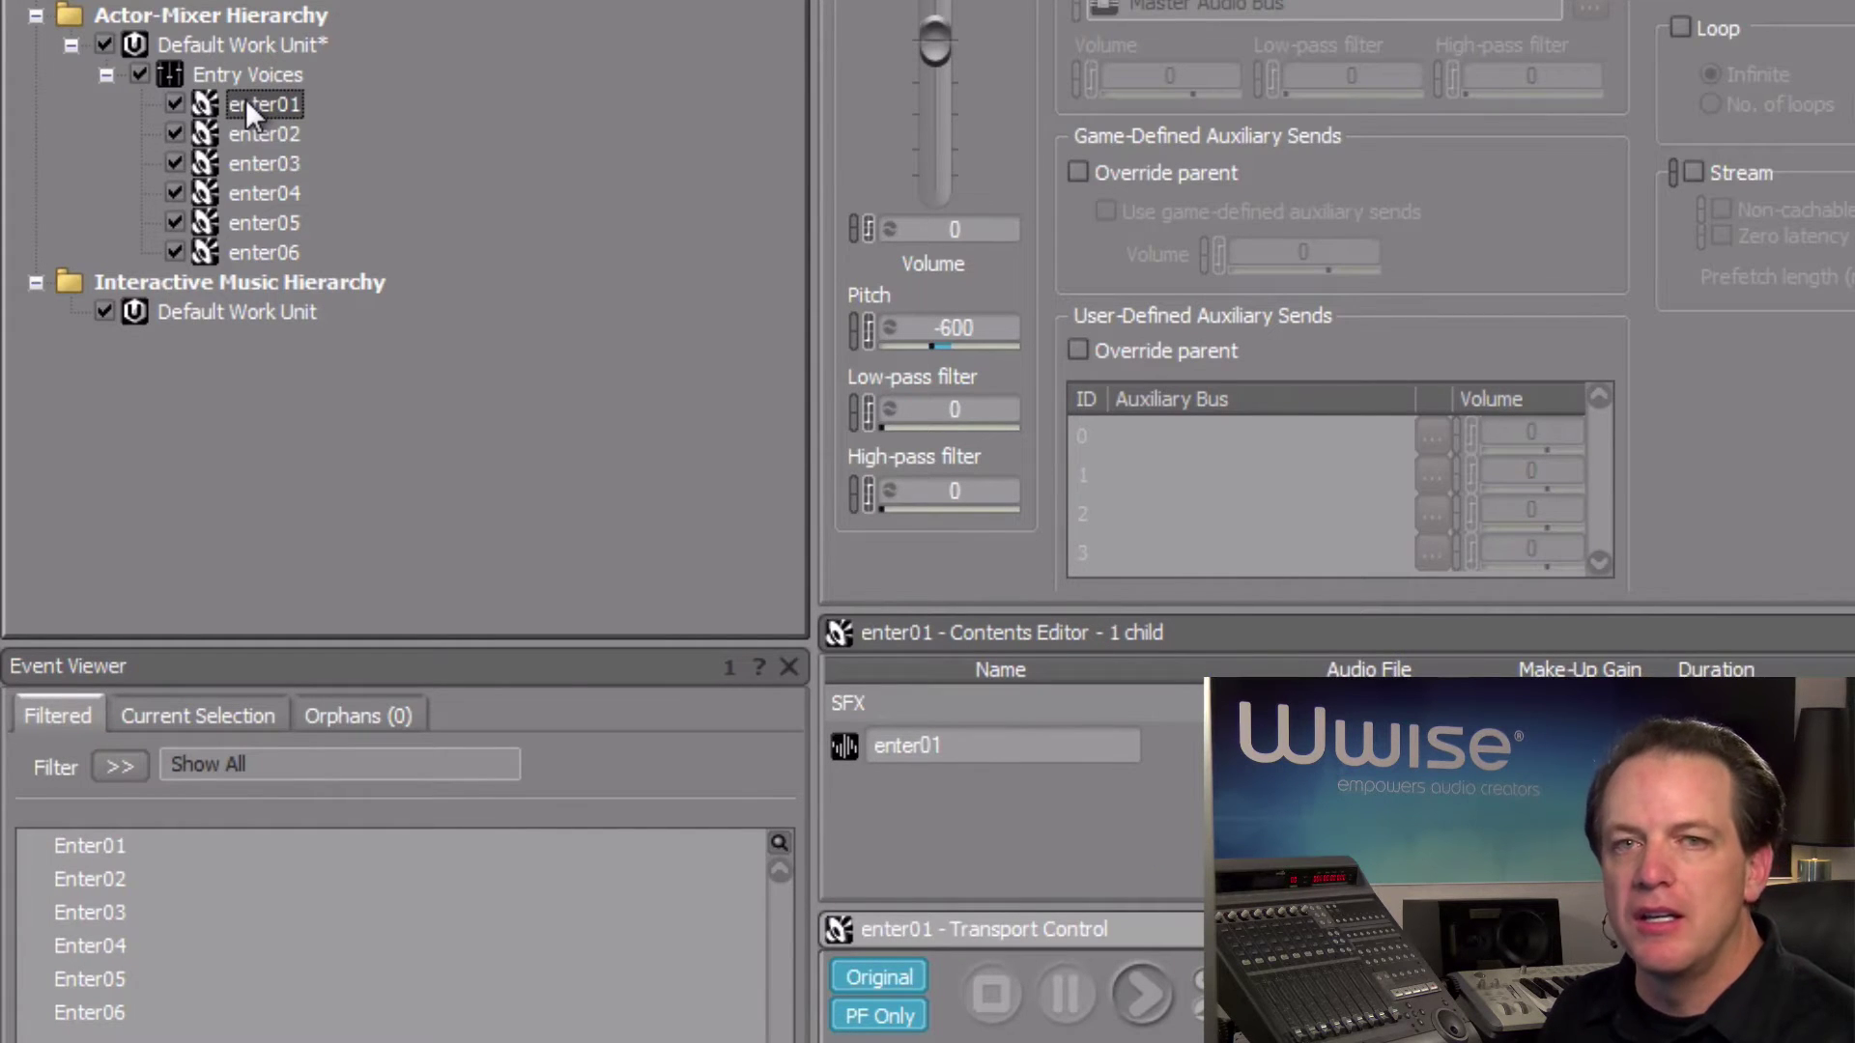
key(space)
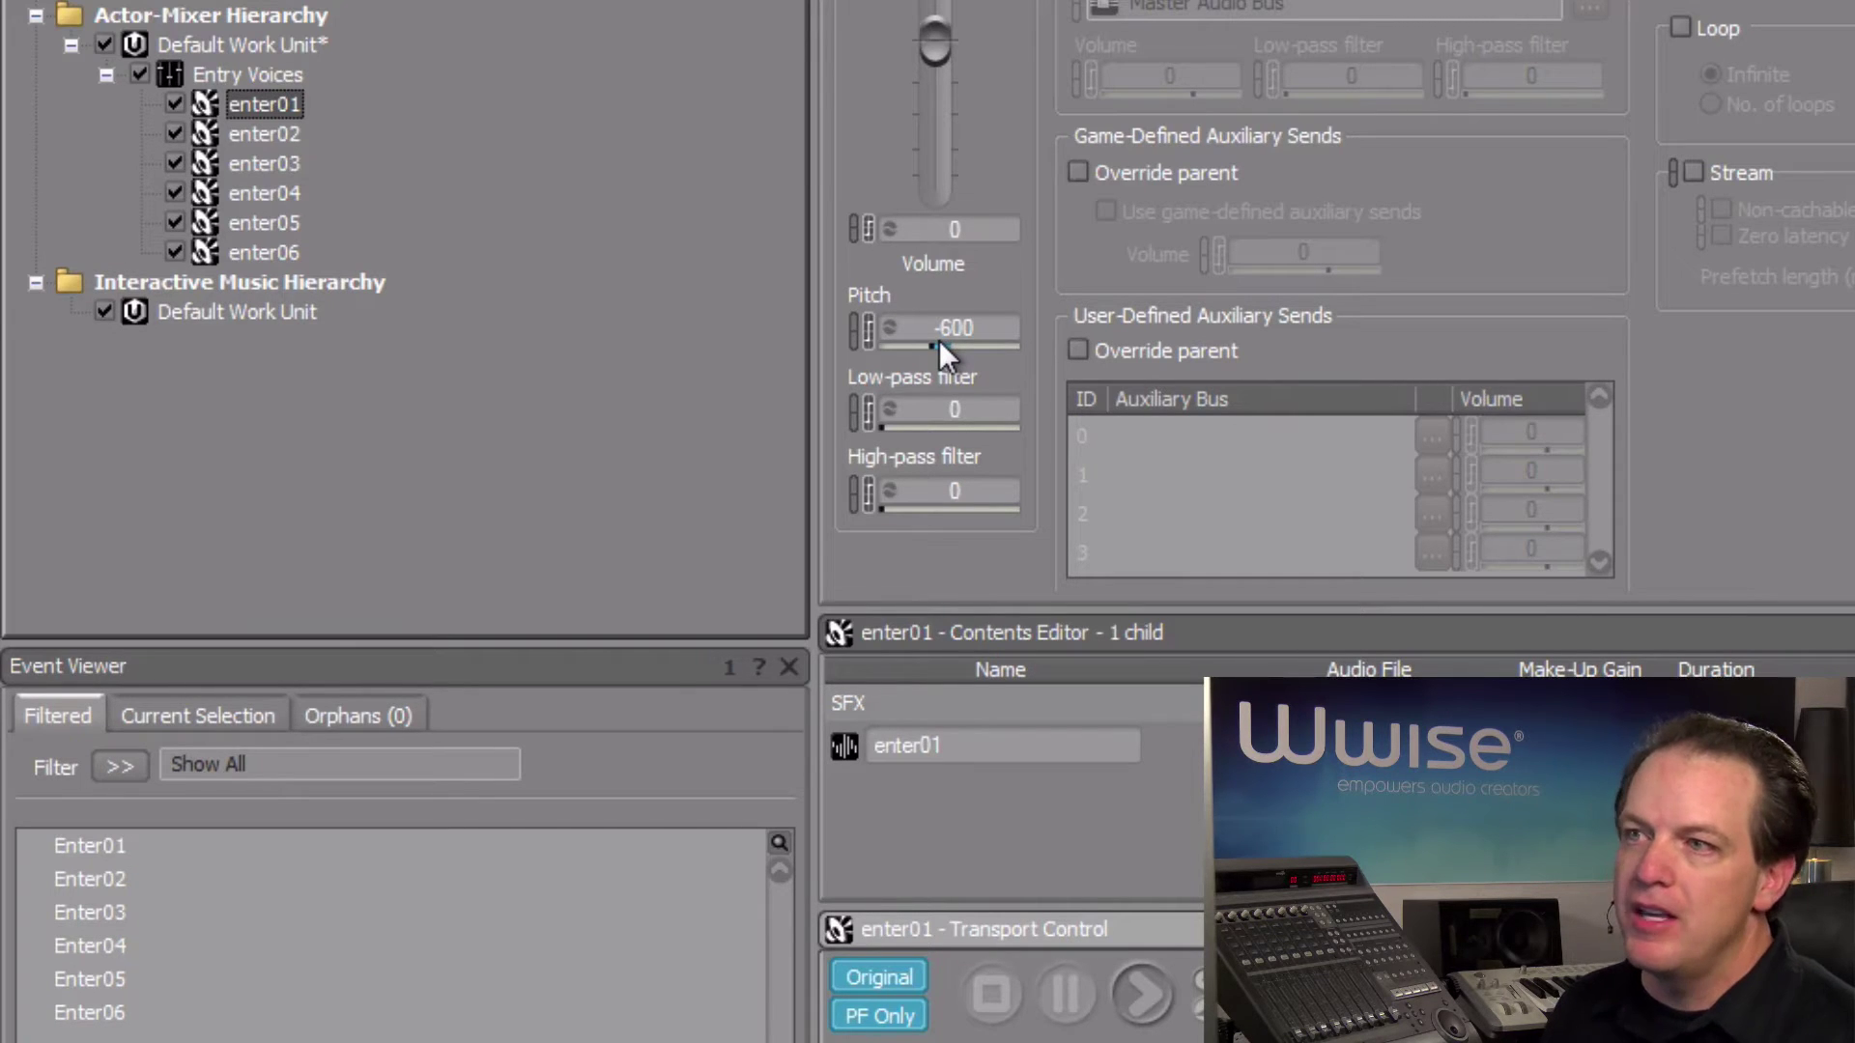
click(280, 135)
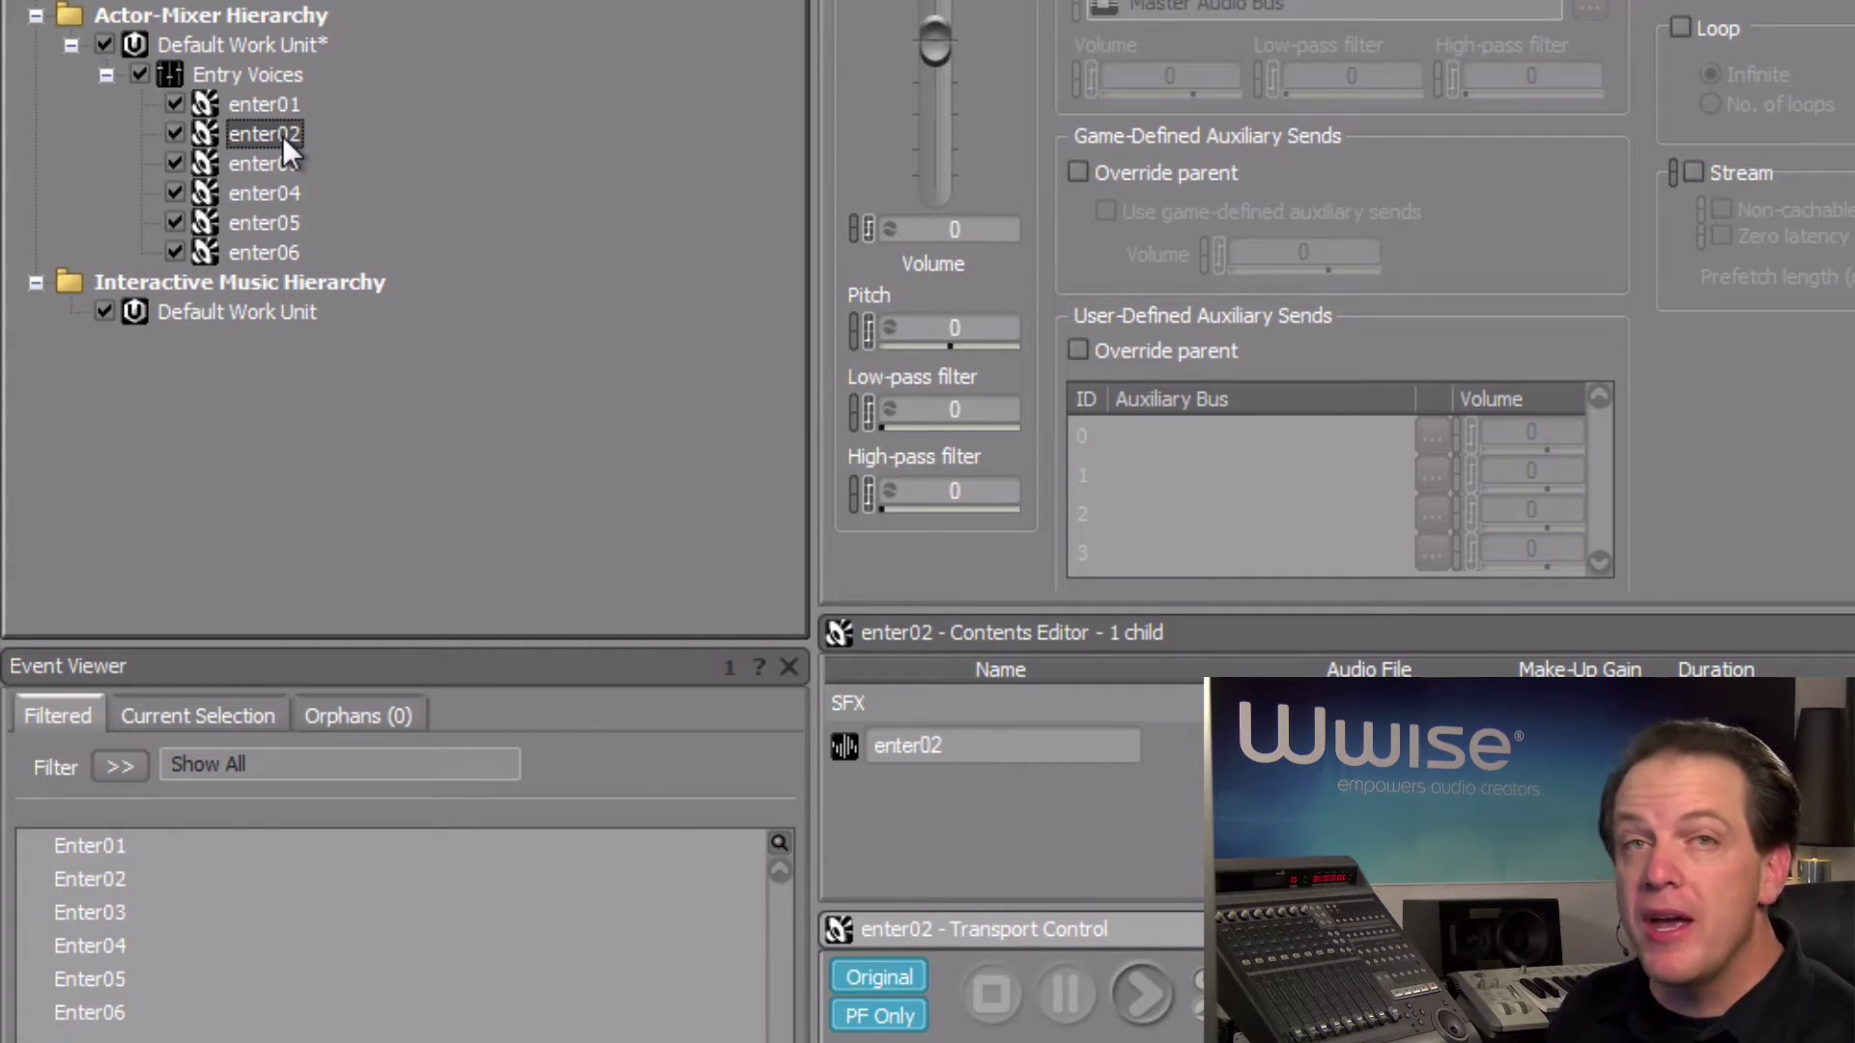
key(space)
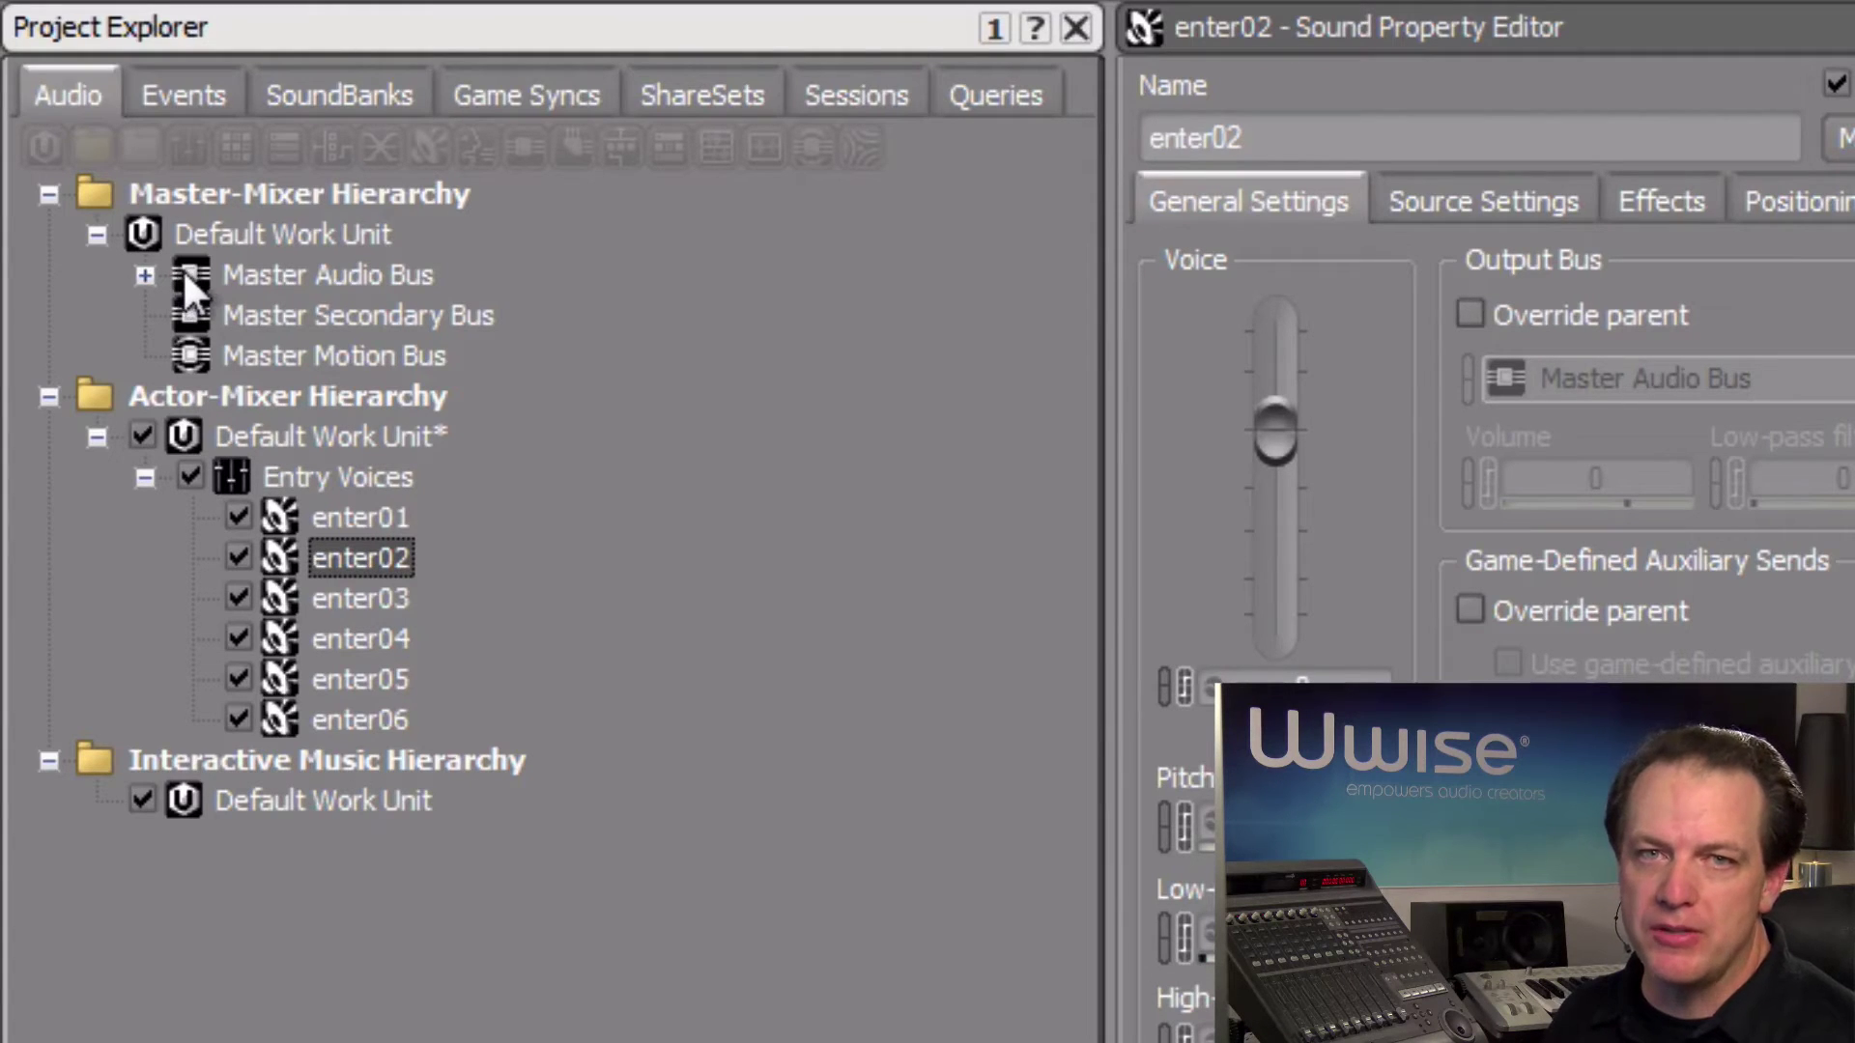
- Create a new audio bus under Master Audio Bus and name it 'Entry Voices'
click(145, 275)
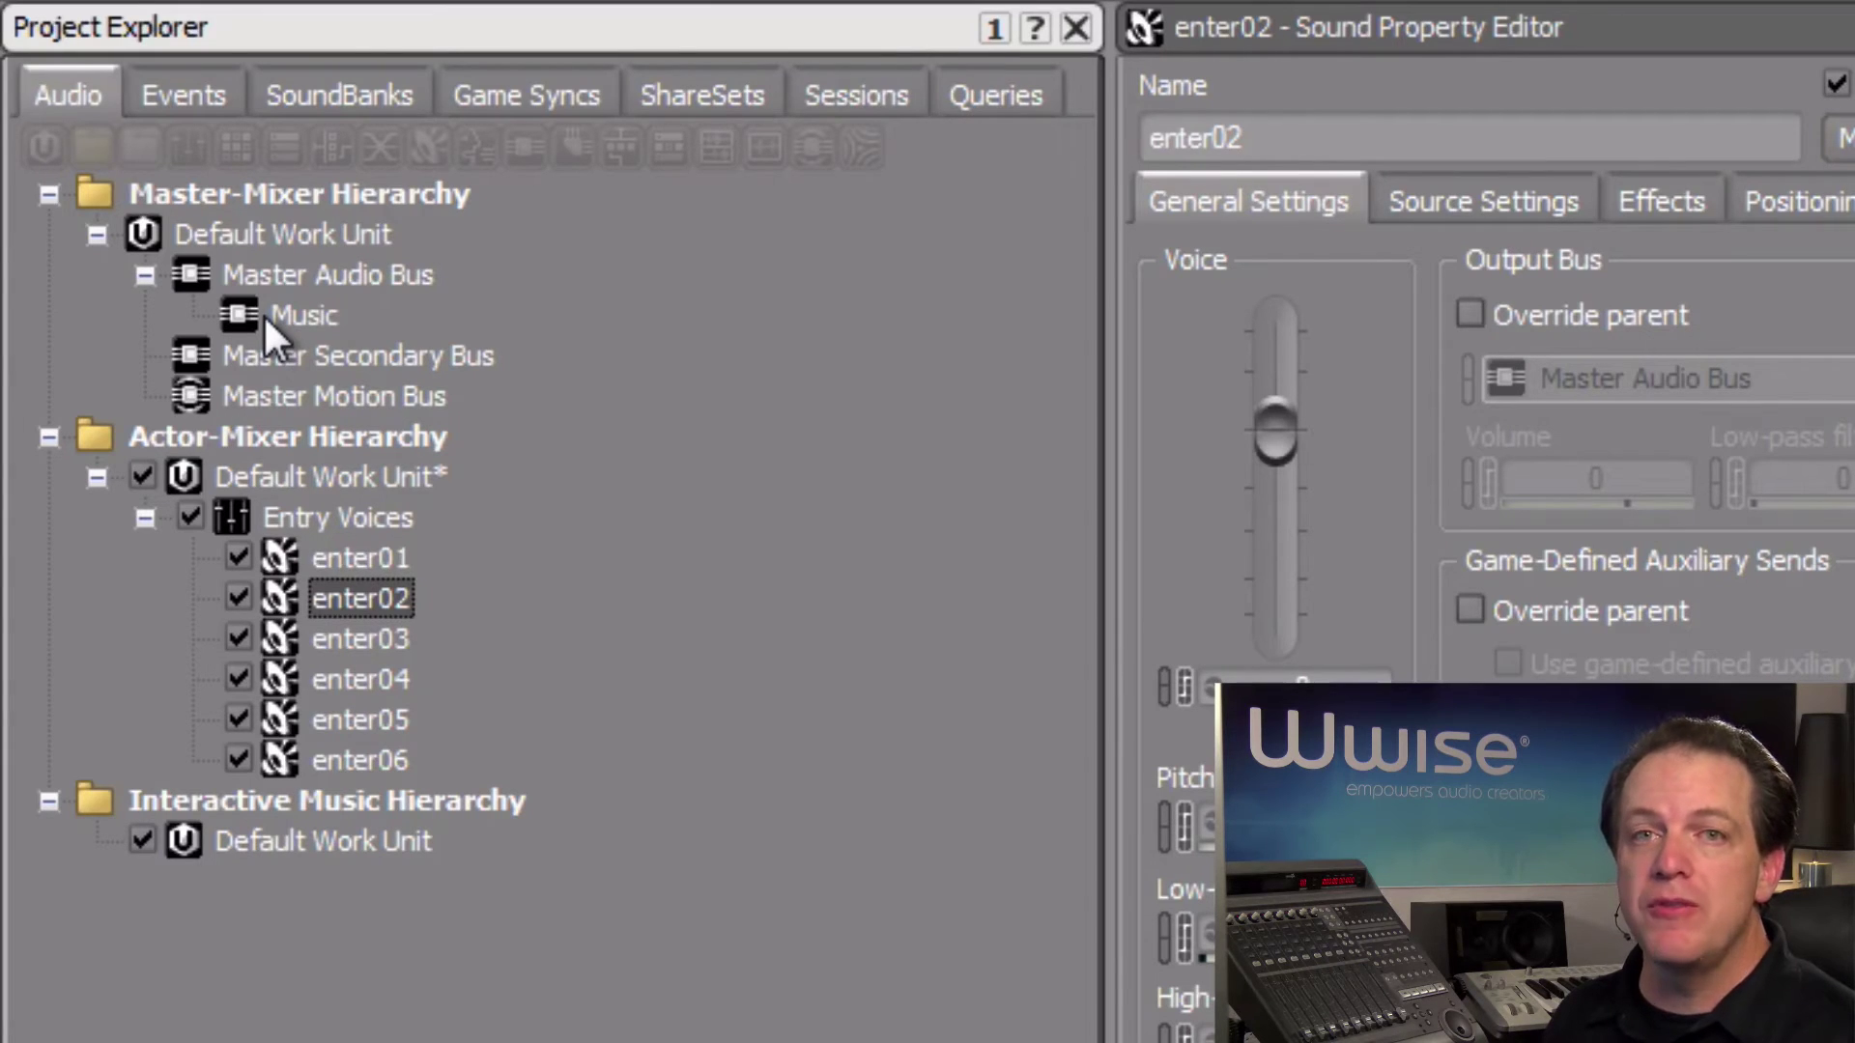
click(263, 277)
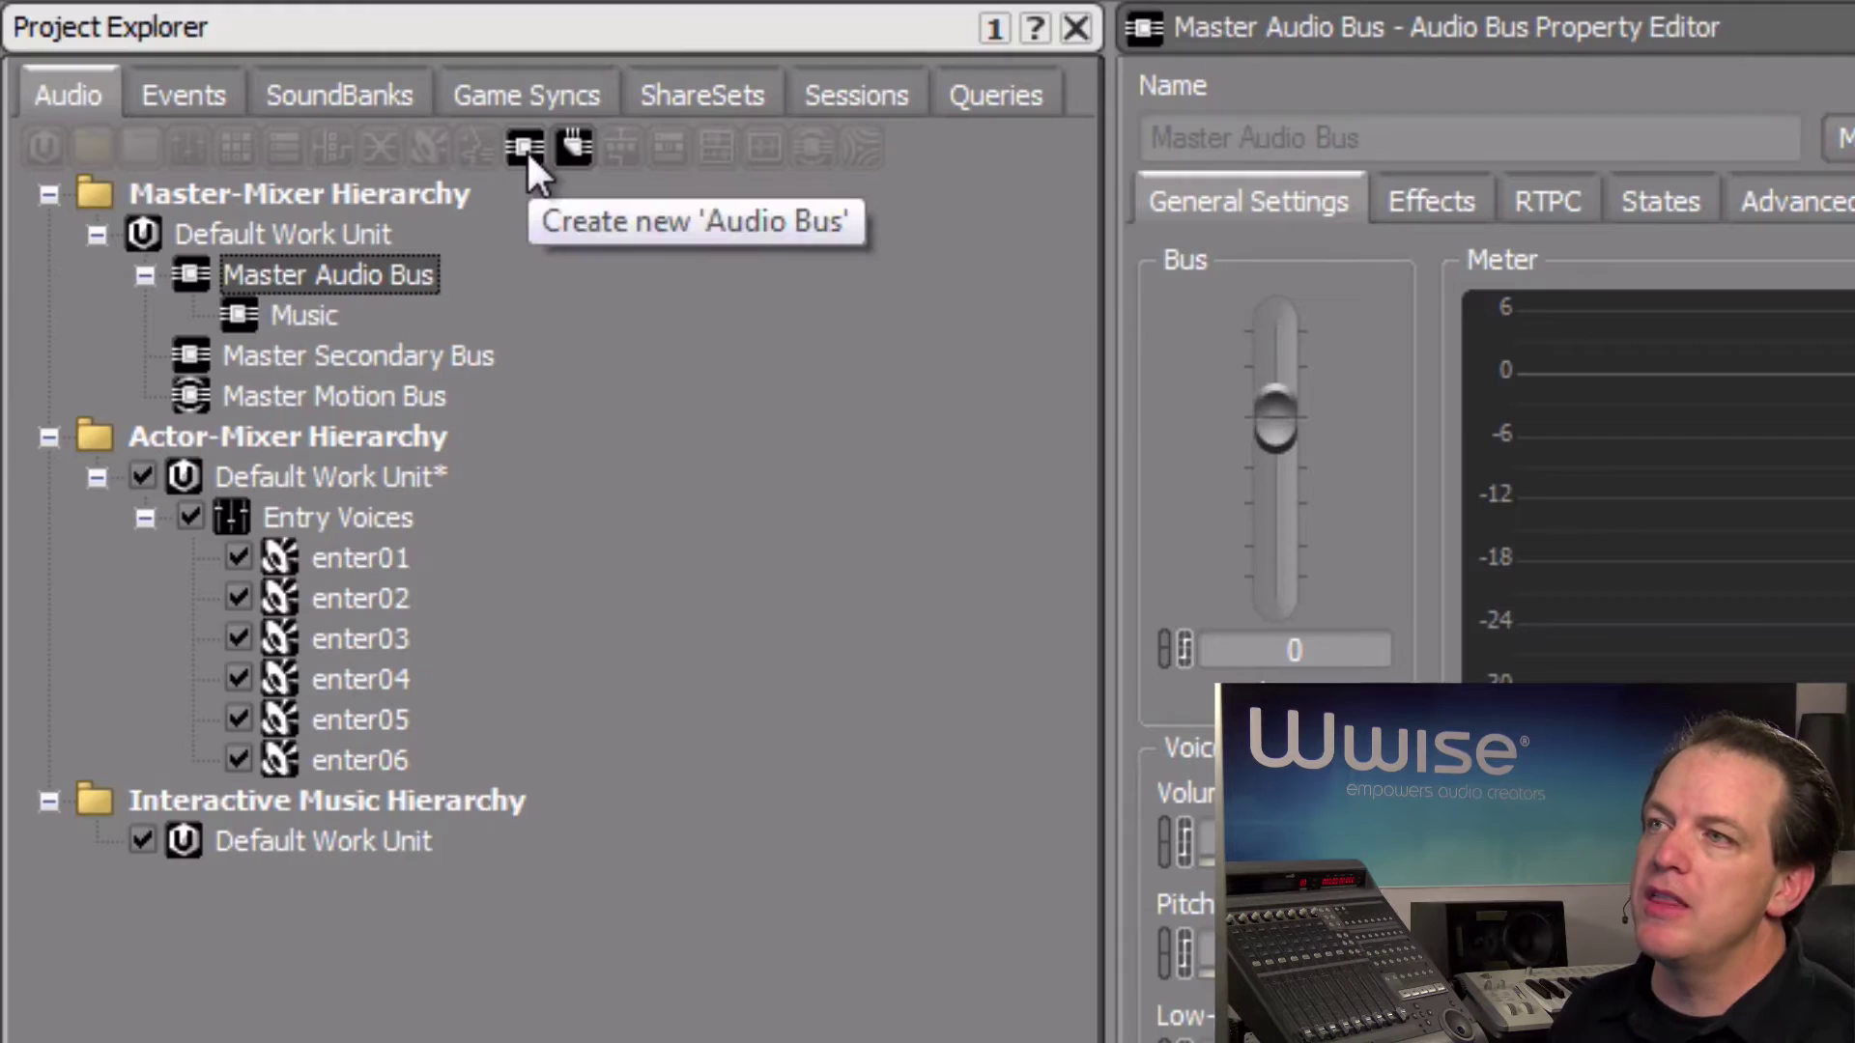
click(526, 148)
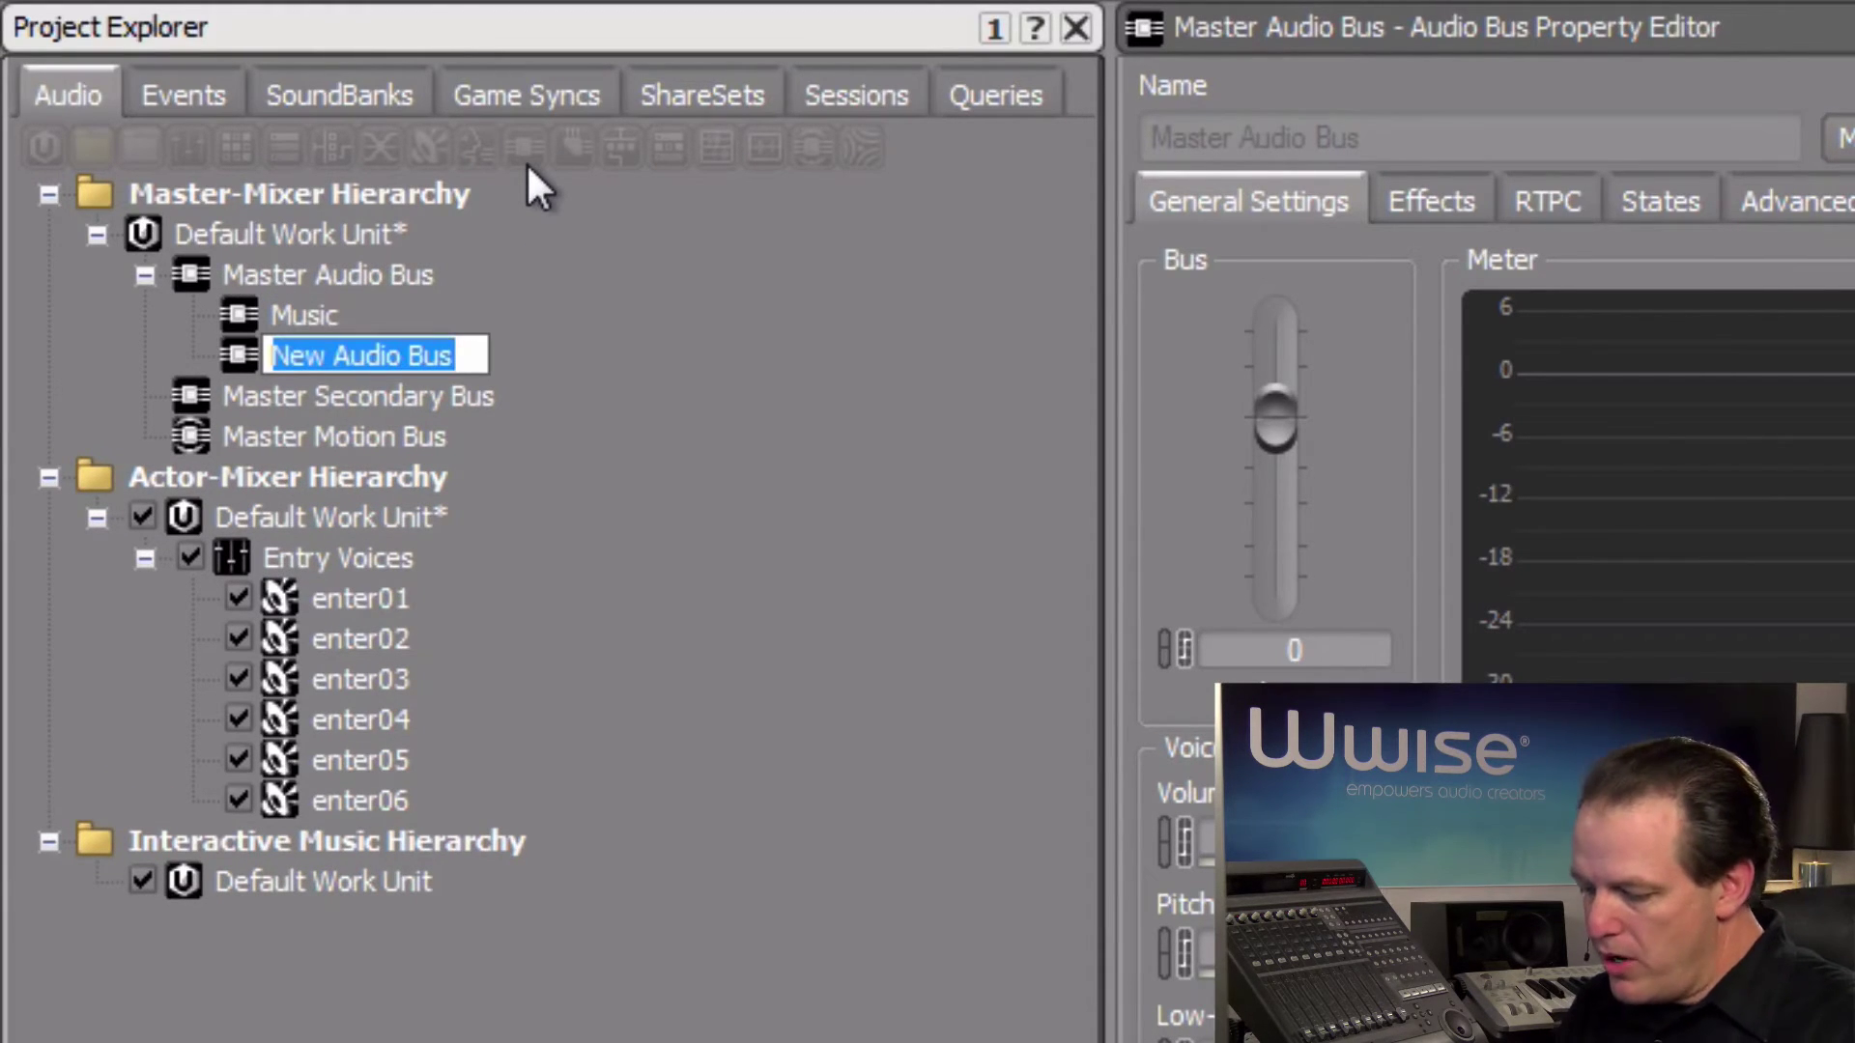
text(Entry Voices)
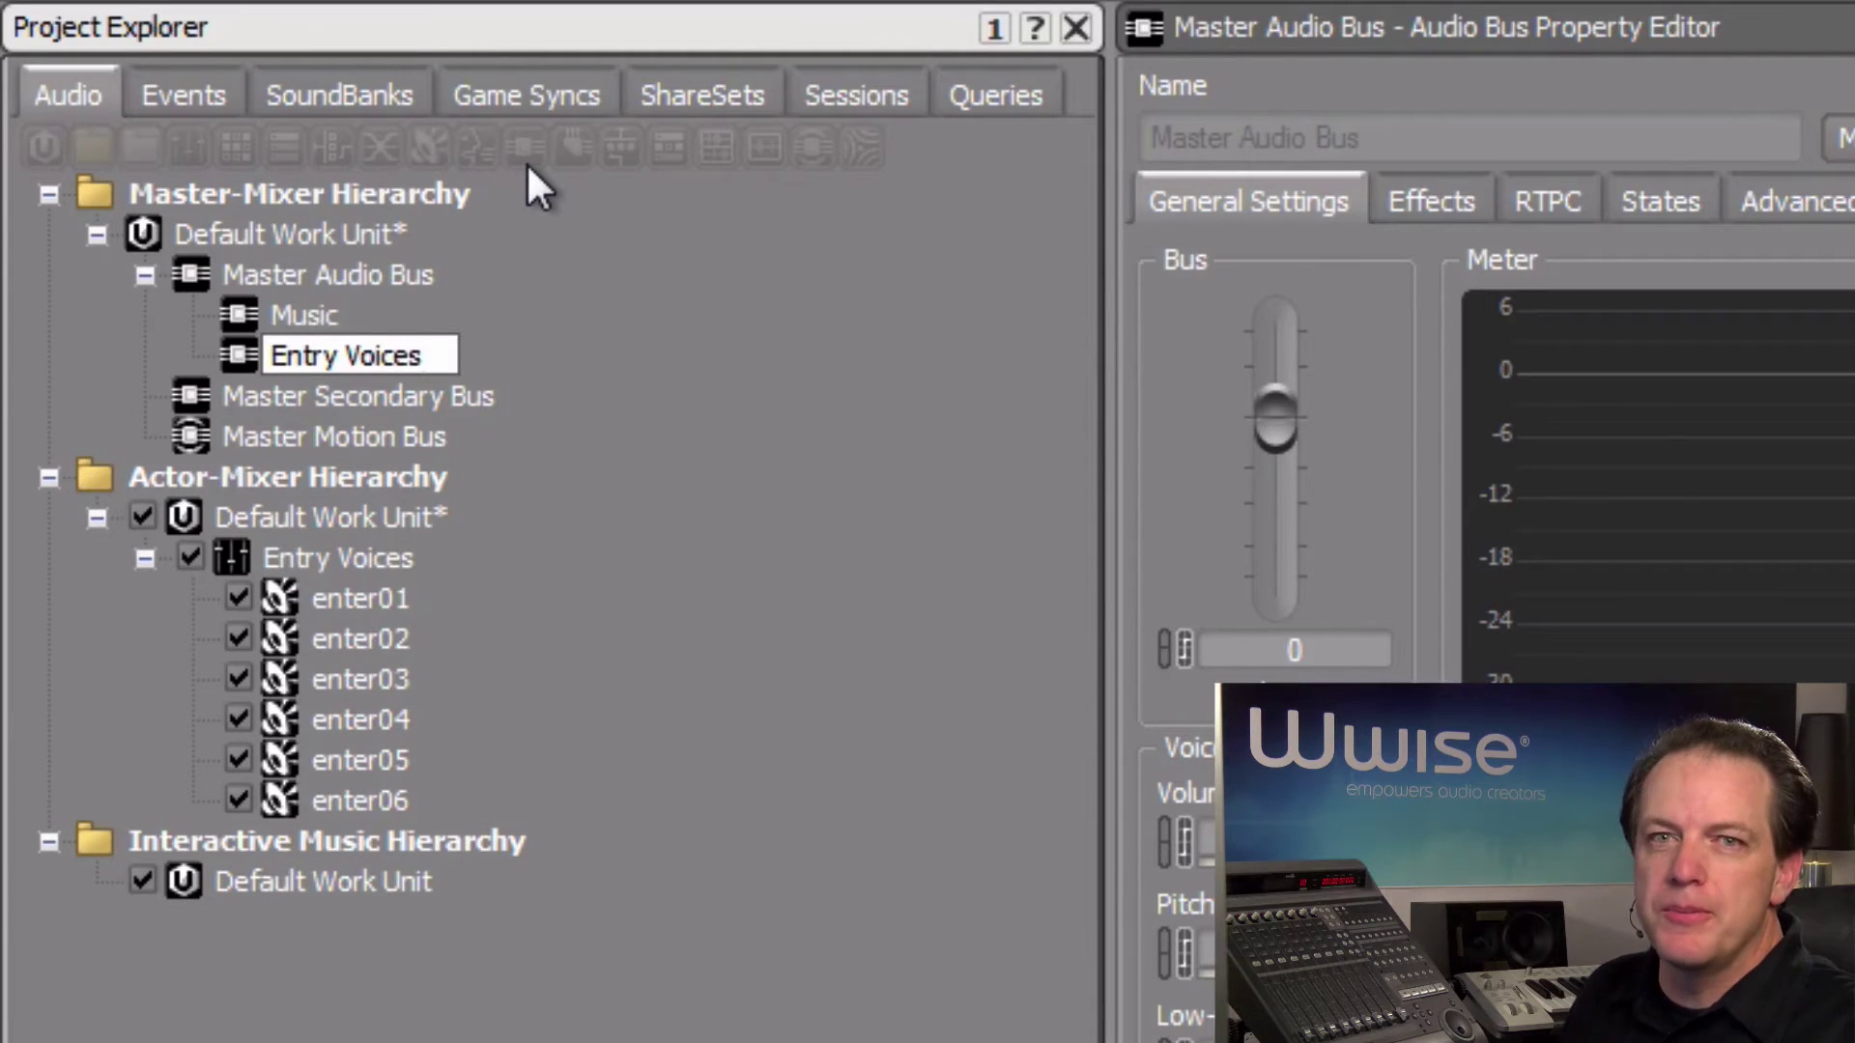
key(Return)
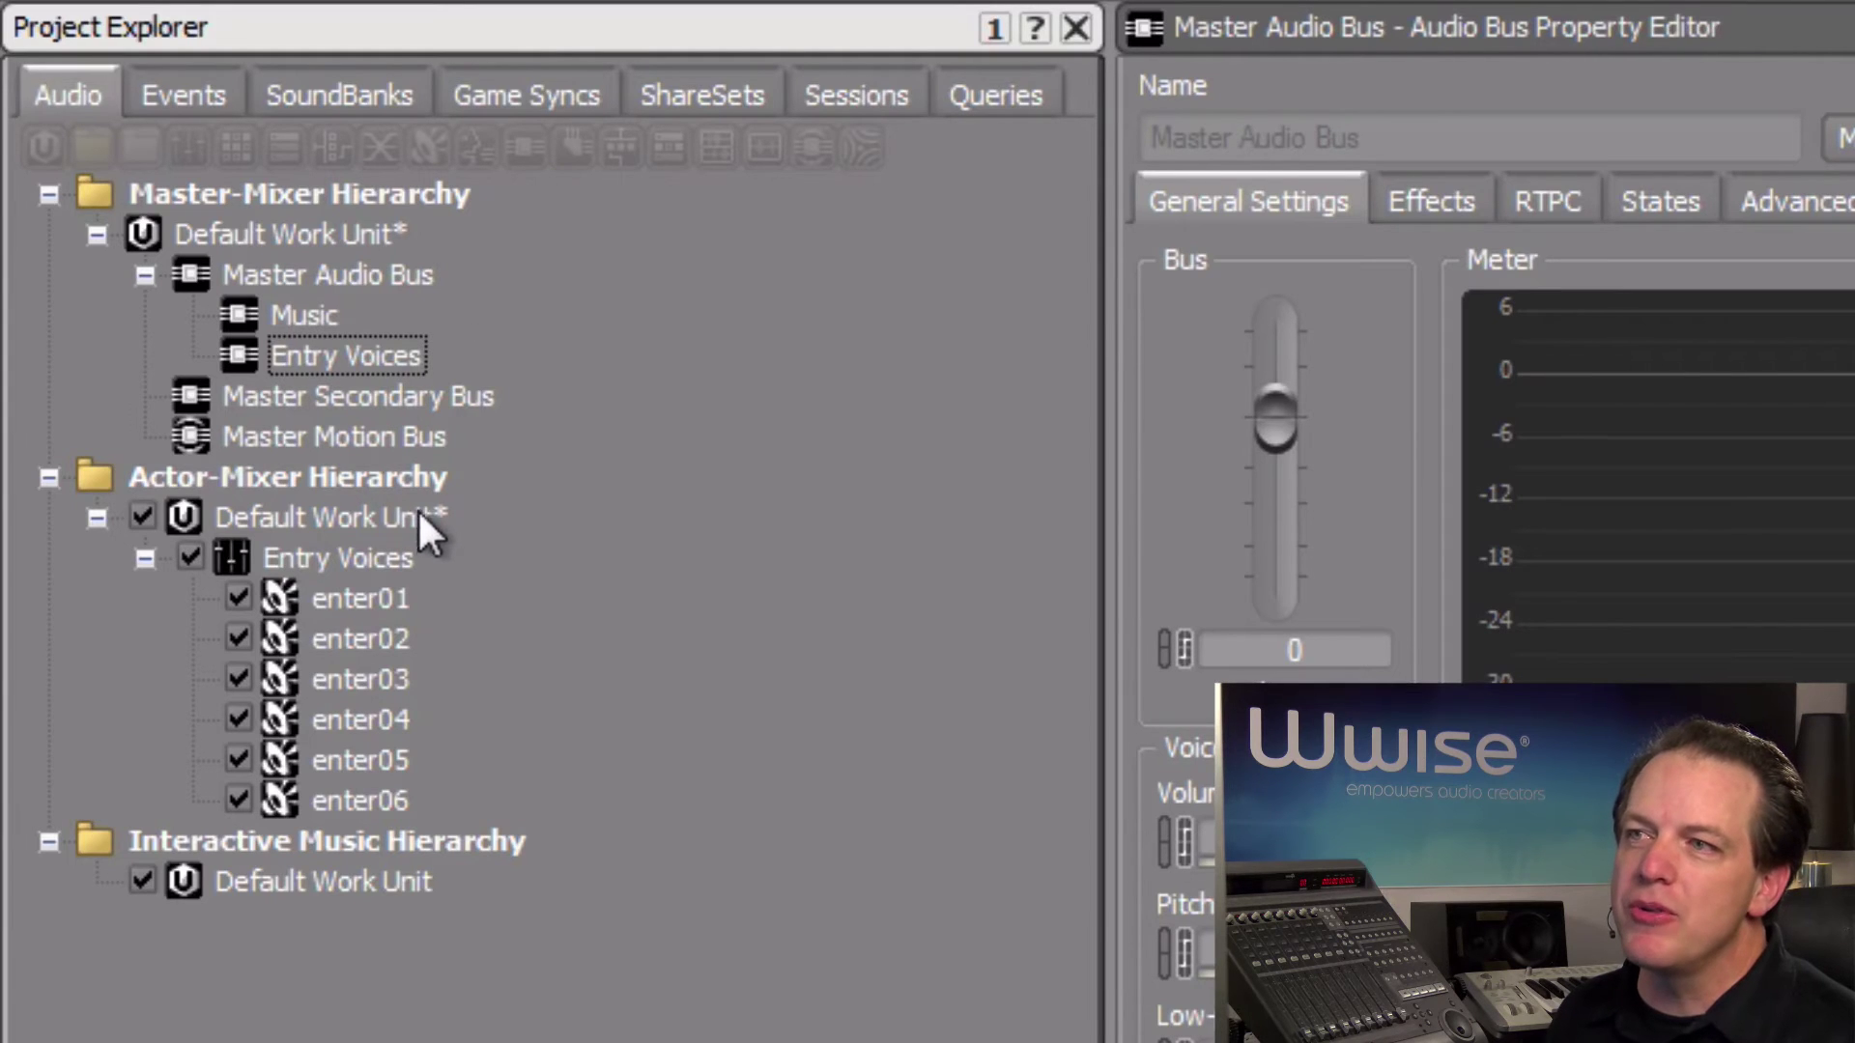
- Set the Entry Voices actor-mixer's Output Bus to the Entry Voices bus and verify enter01 inherits it
click(401, 558)
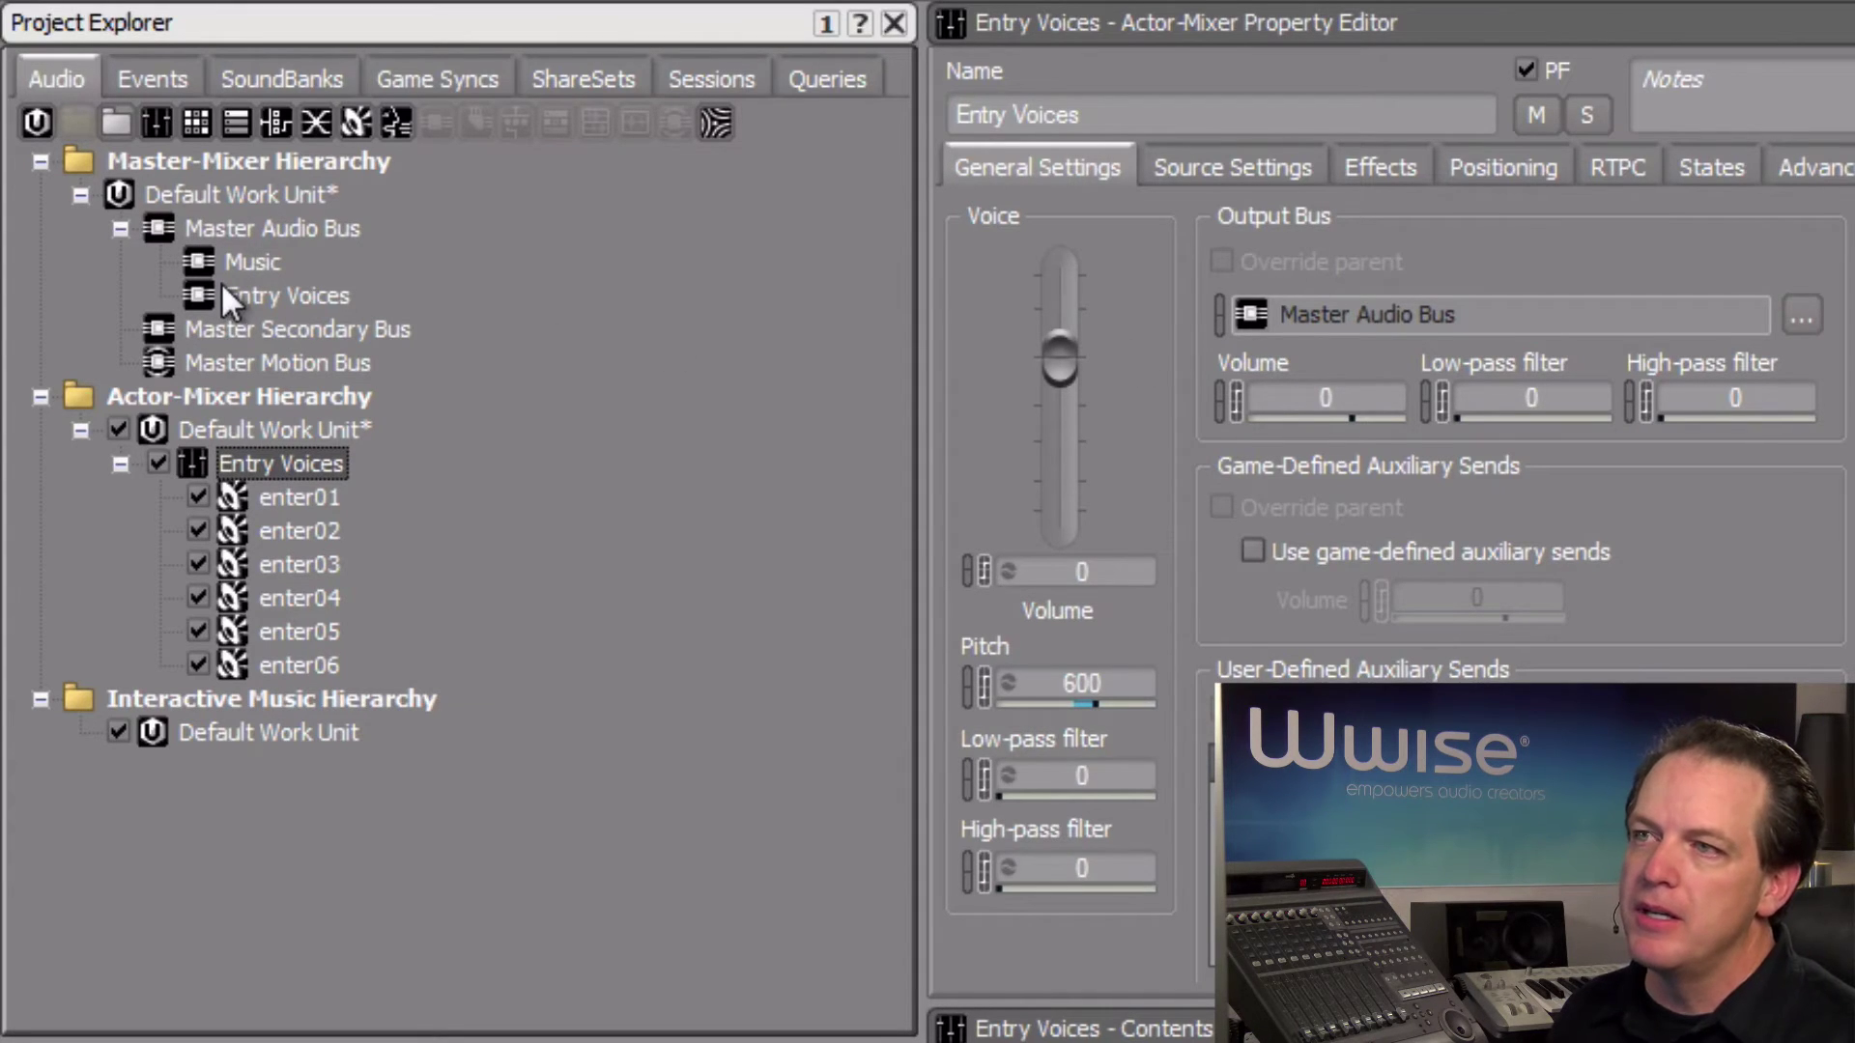
drag(222, 288, 1357, 315)
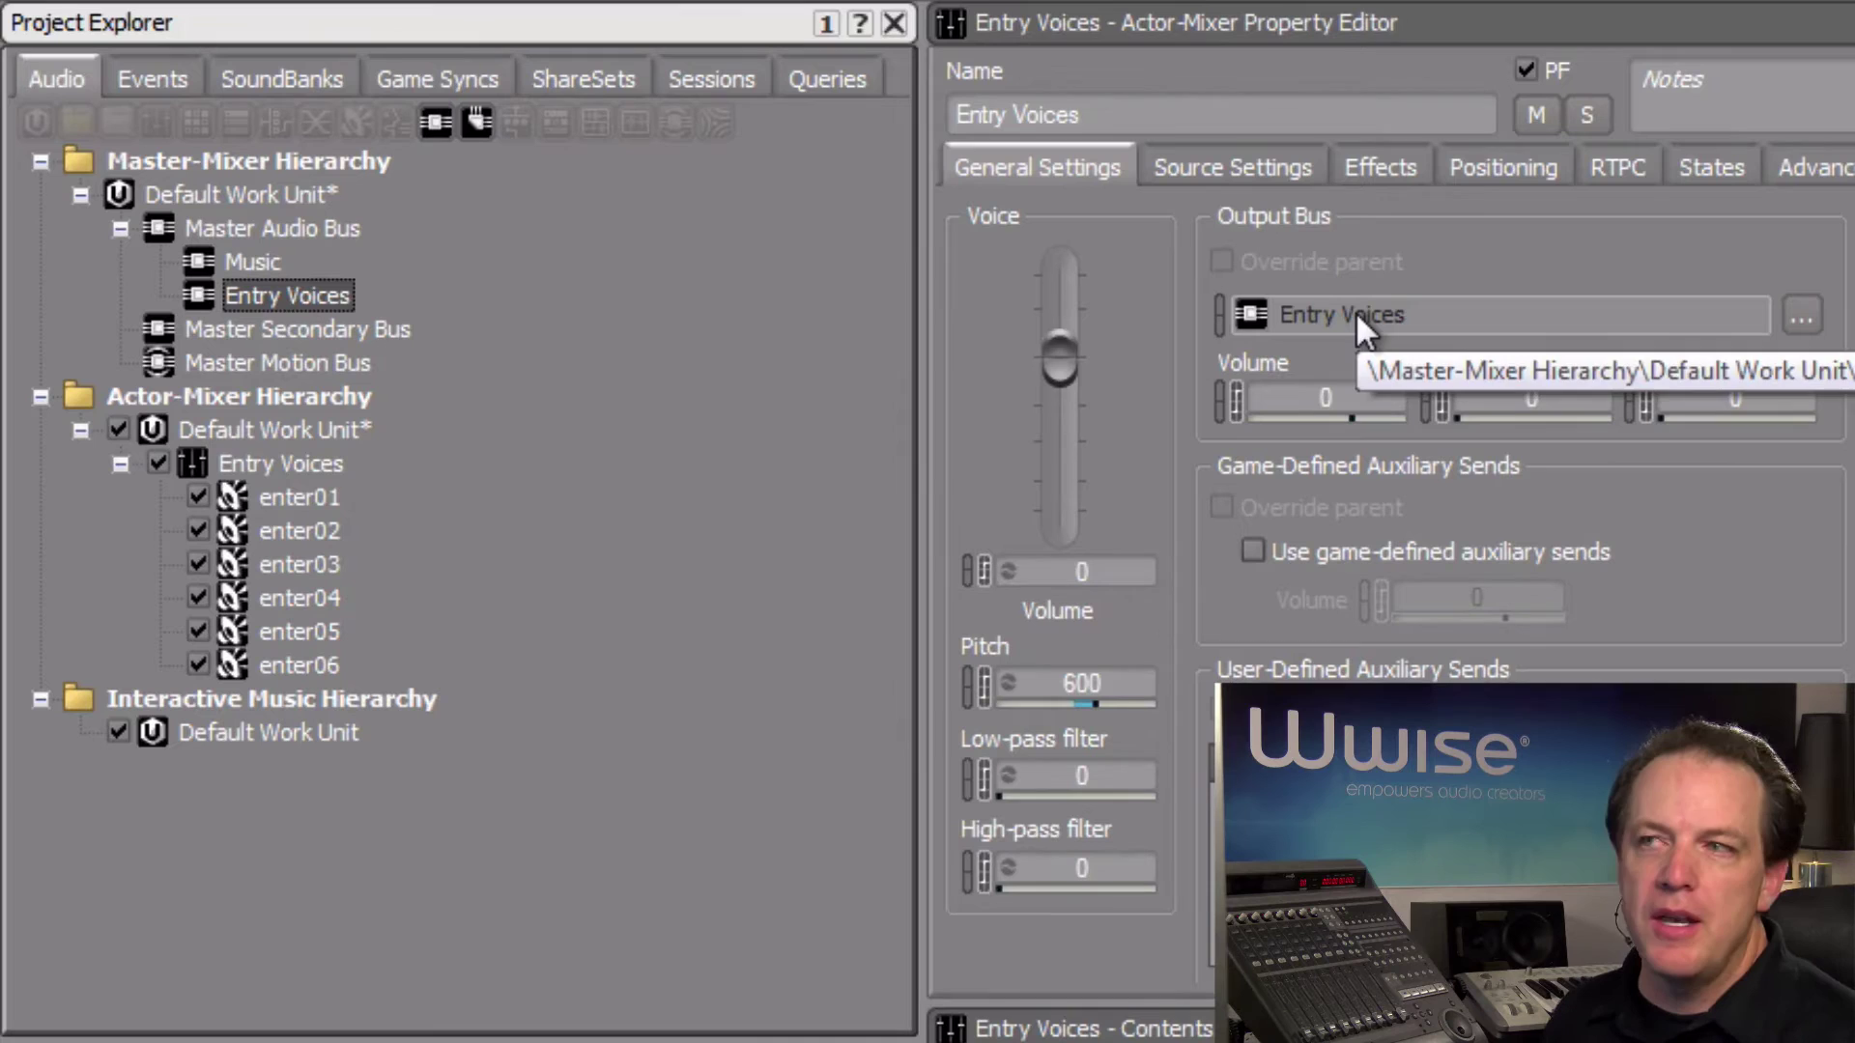
click(242, 487)
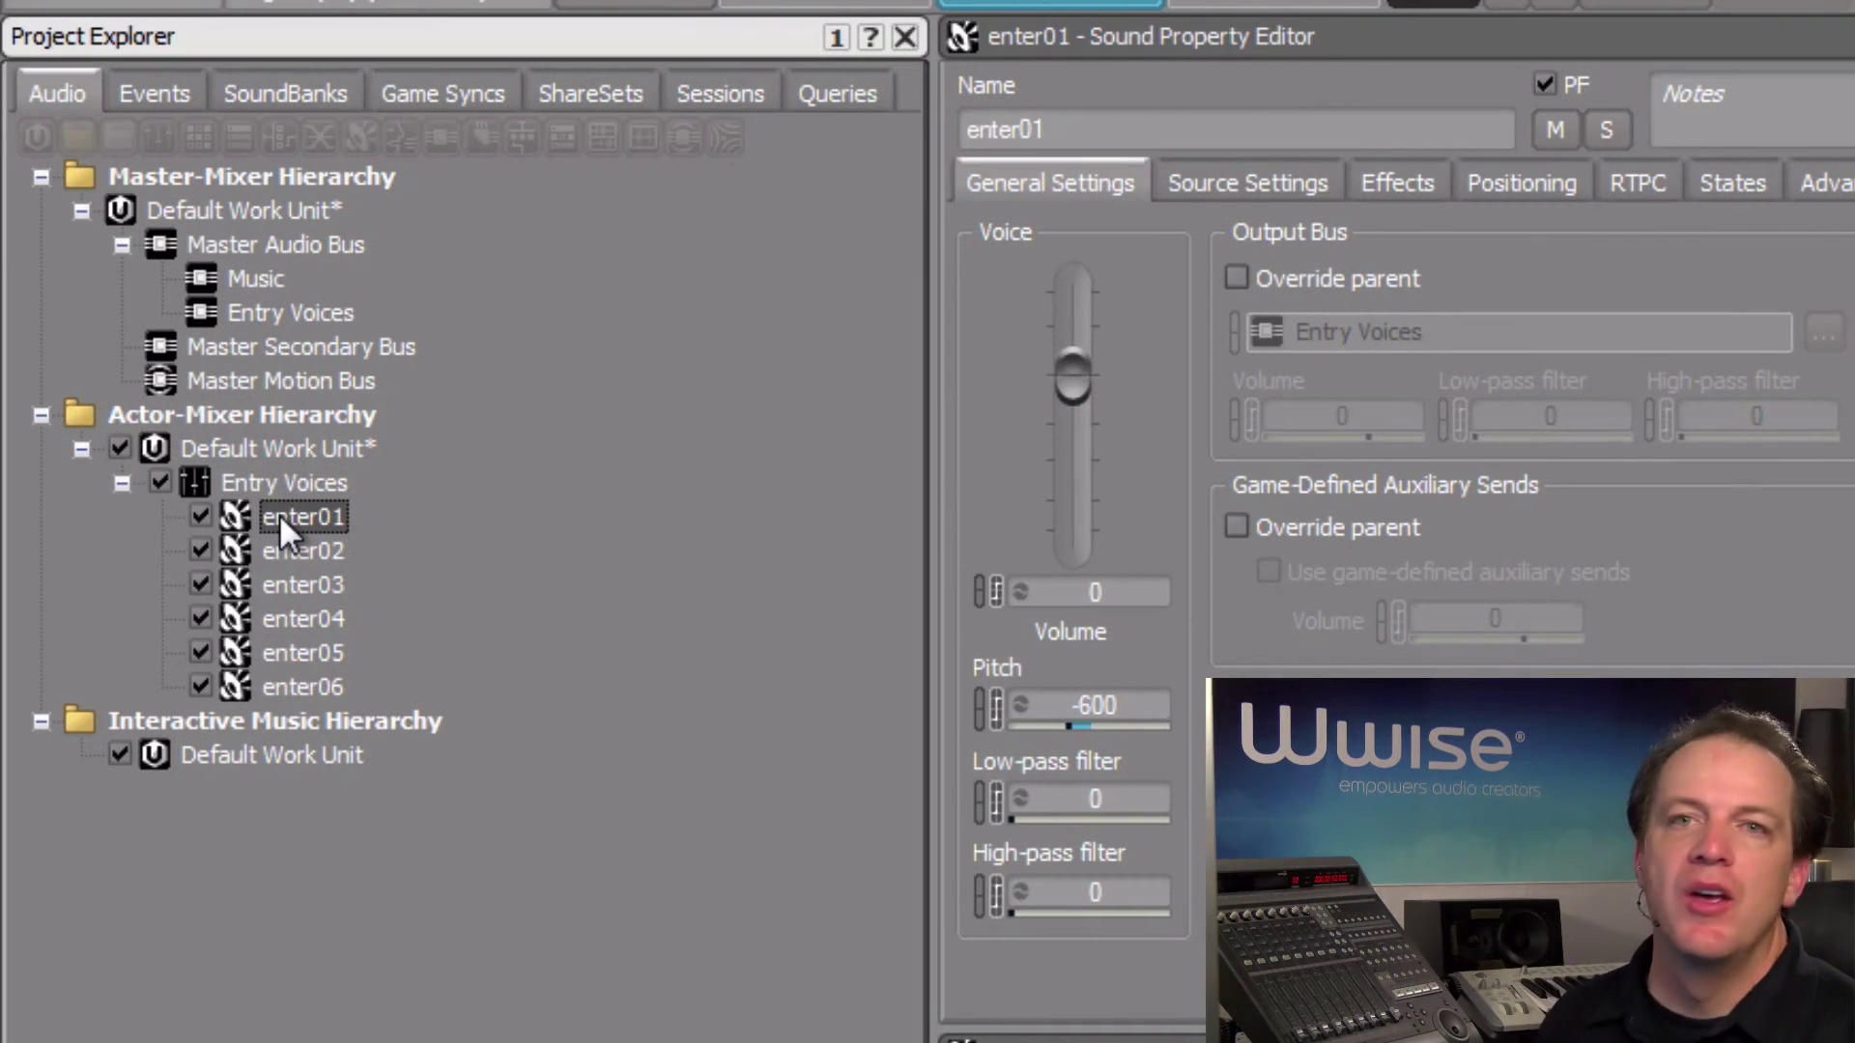
- Set the Entry Voices bus Pitch to 1200 in the Property Editor
click(264, 315)
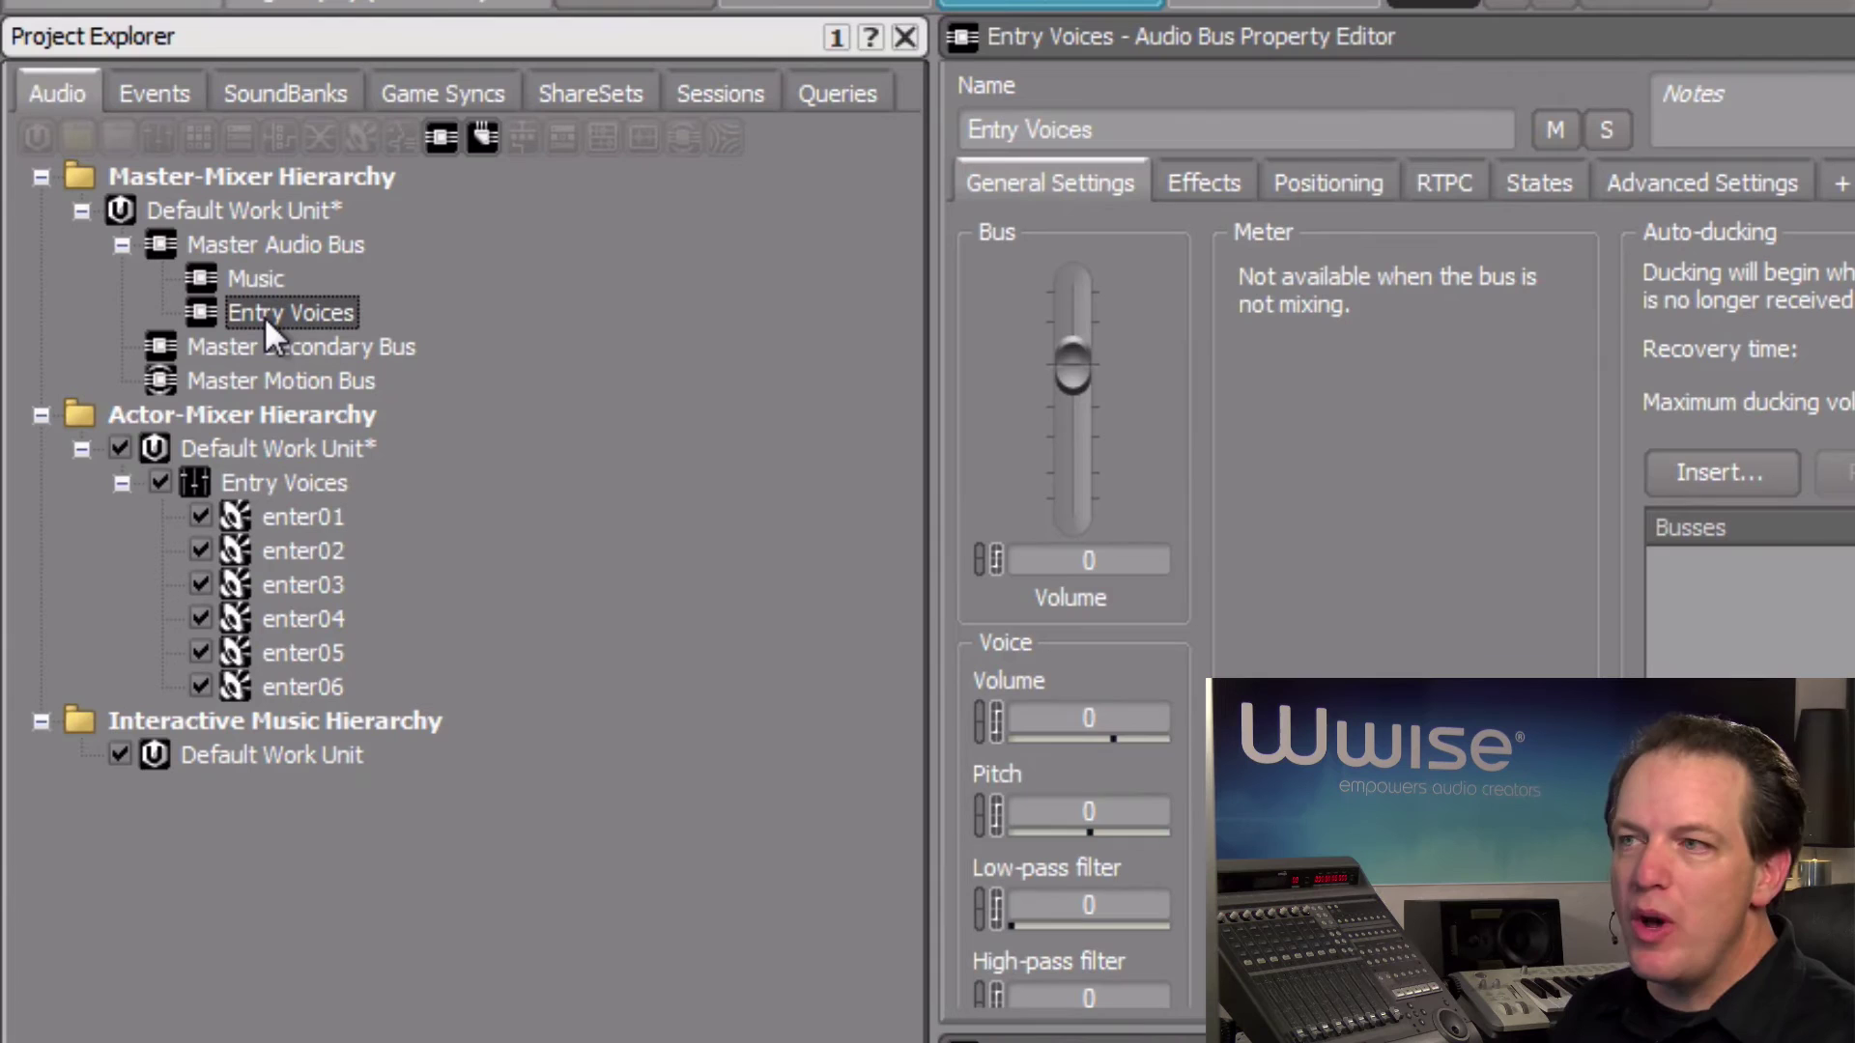
click(1102, 814)
text(1200)
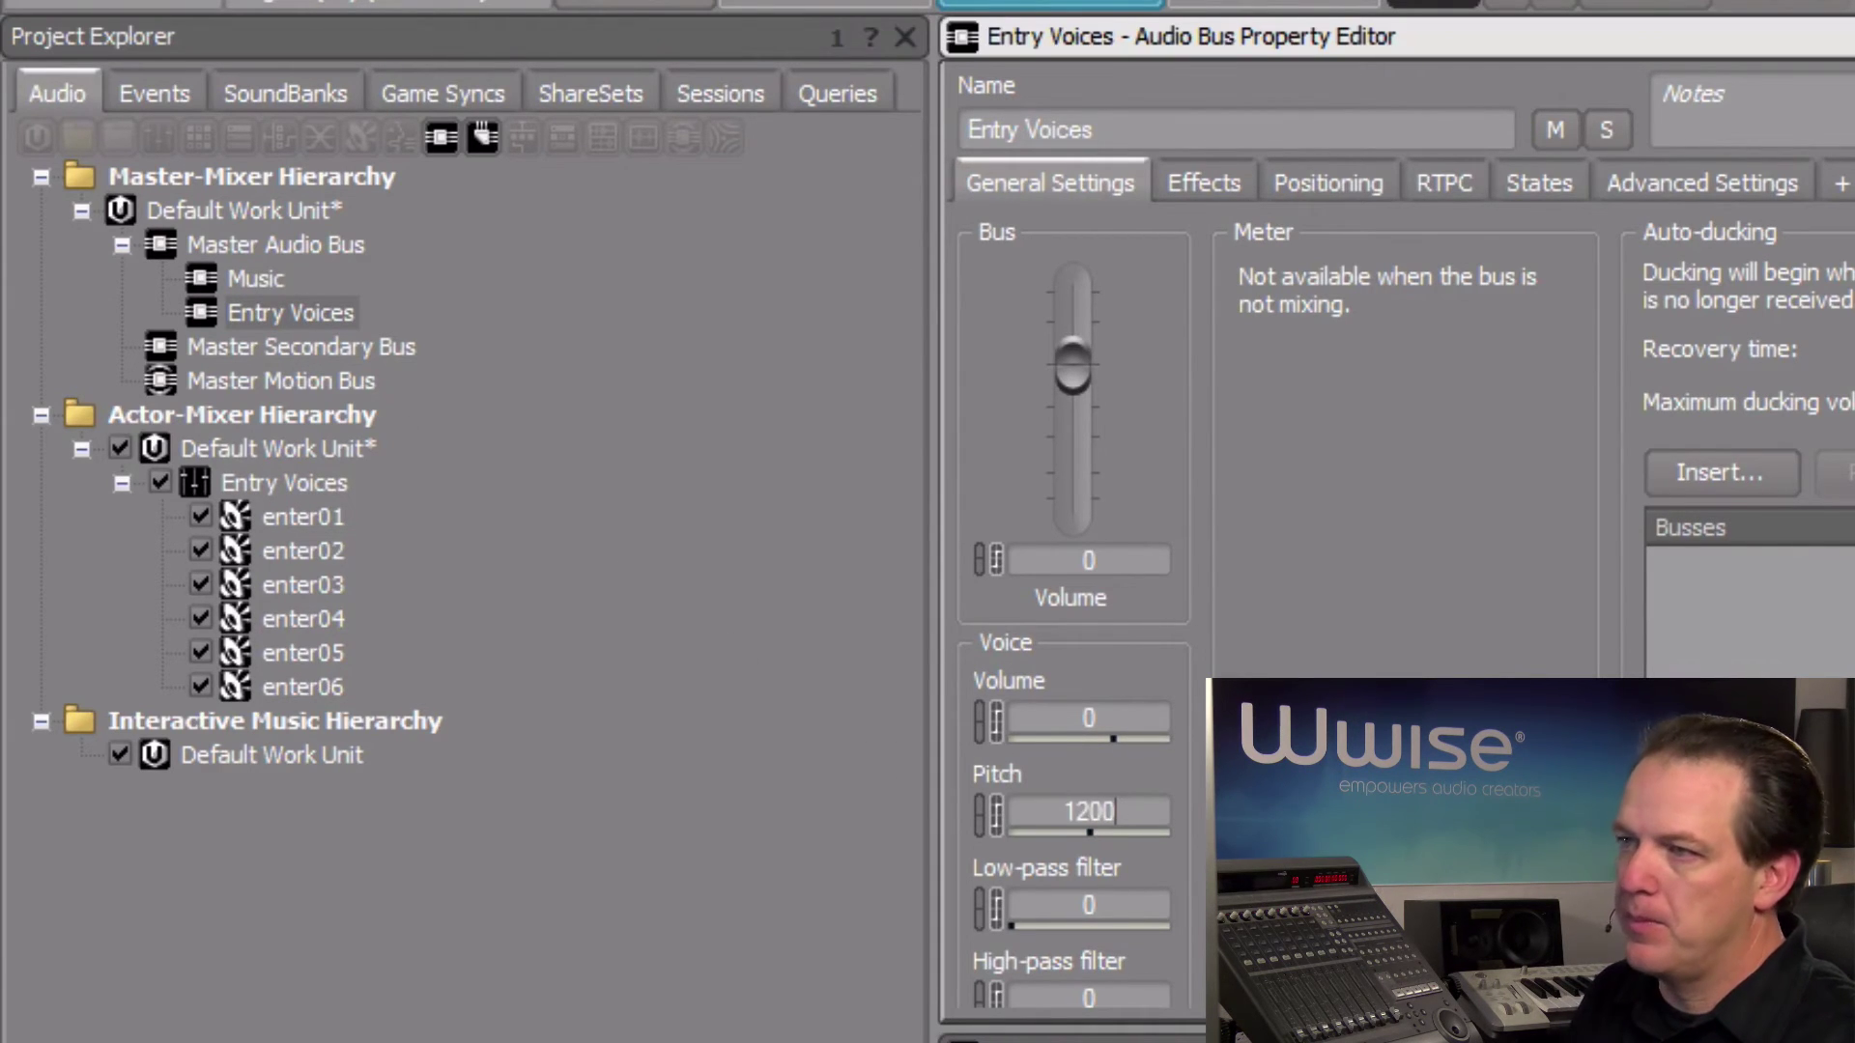
key(Return)
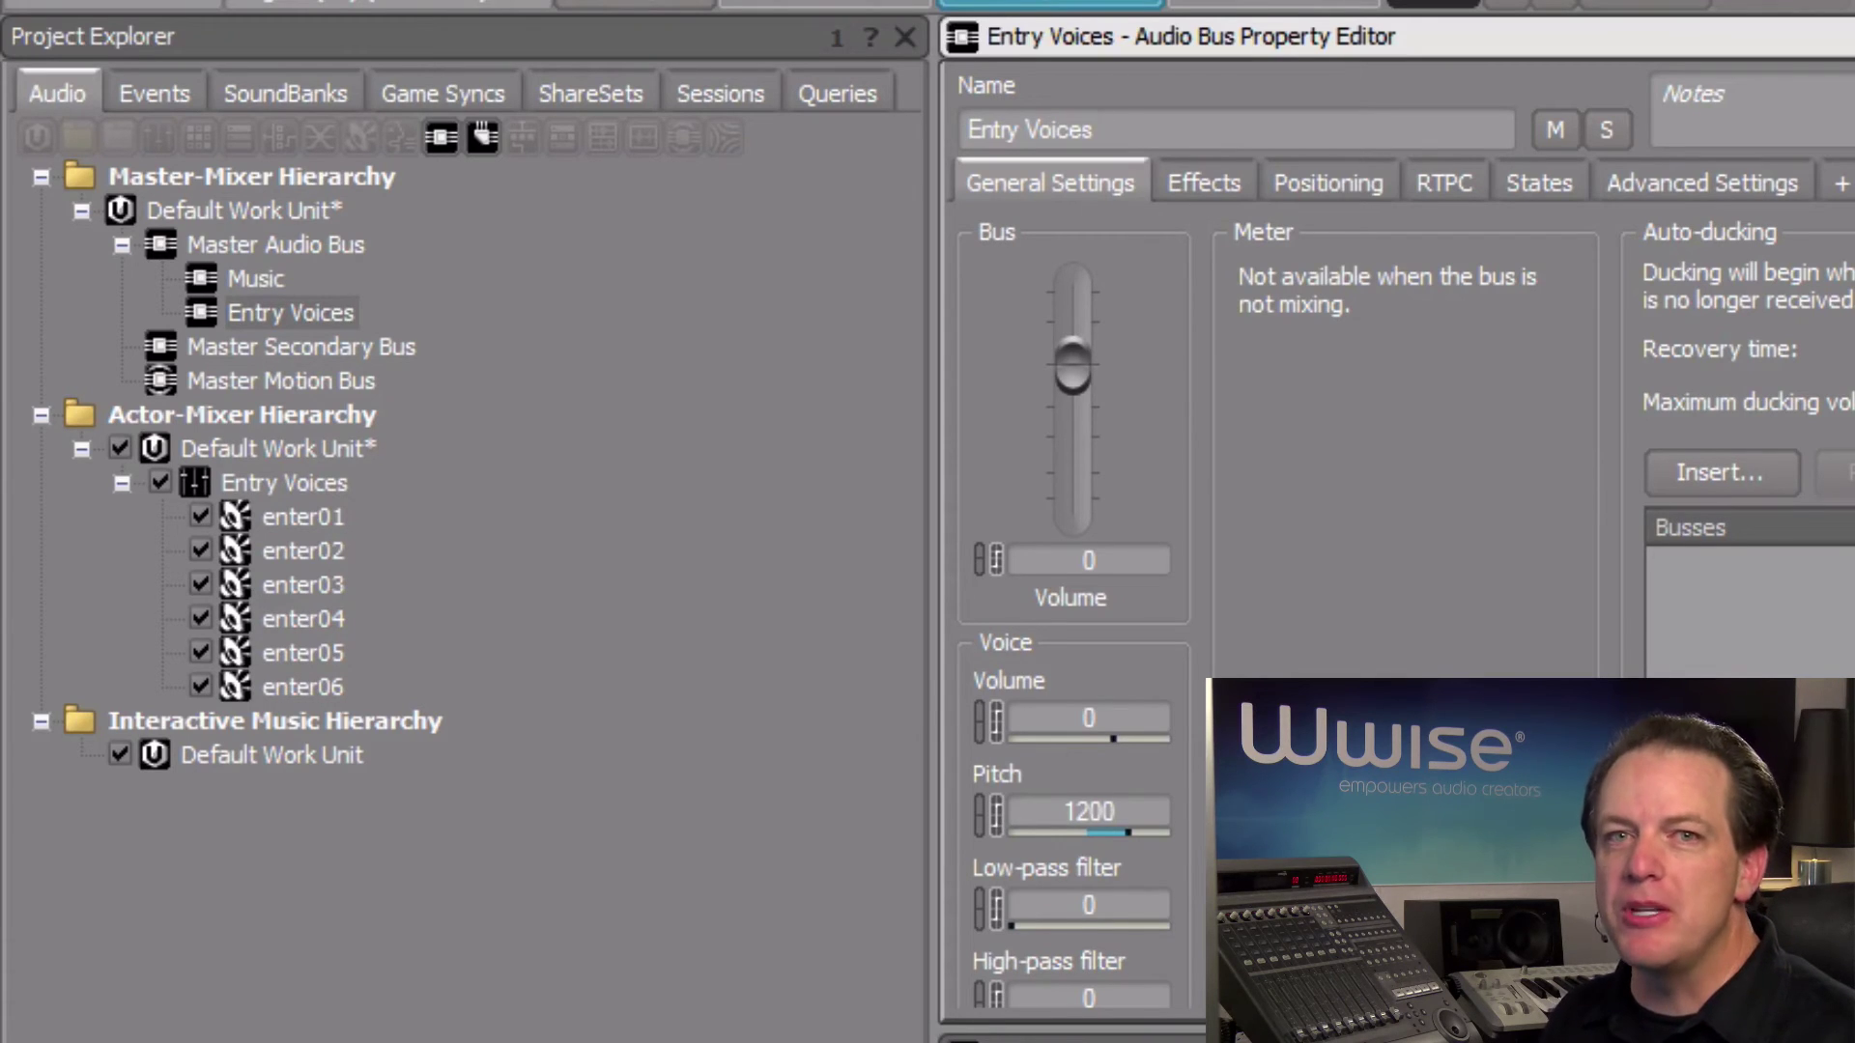
click(1104, 817)
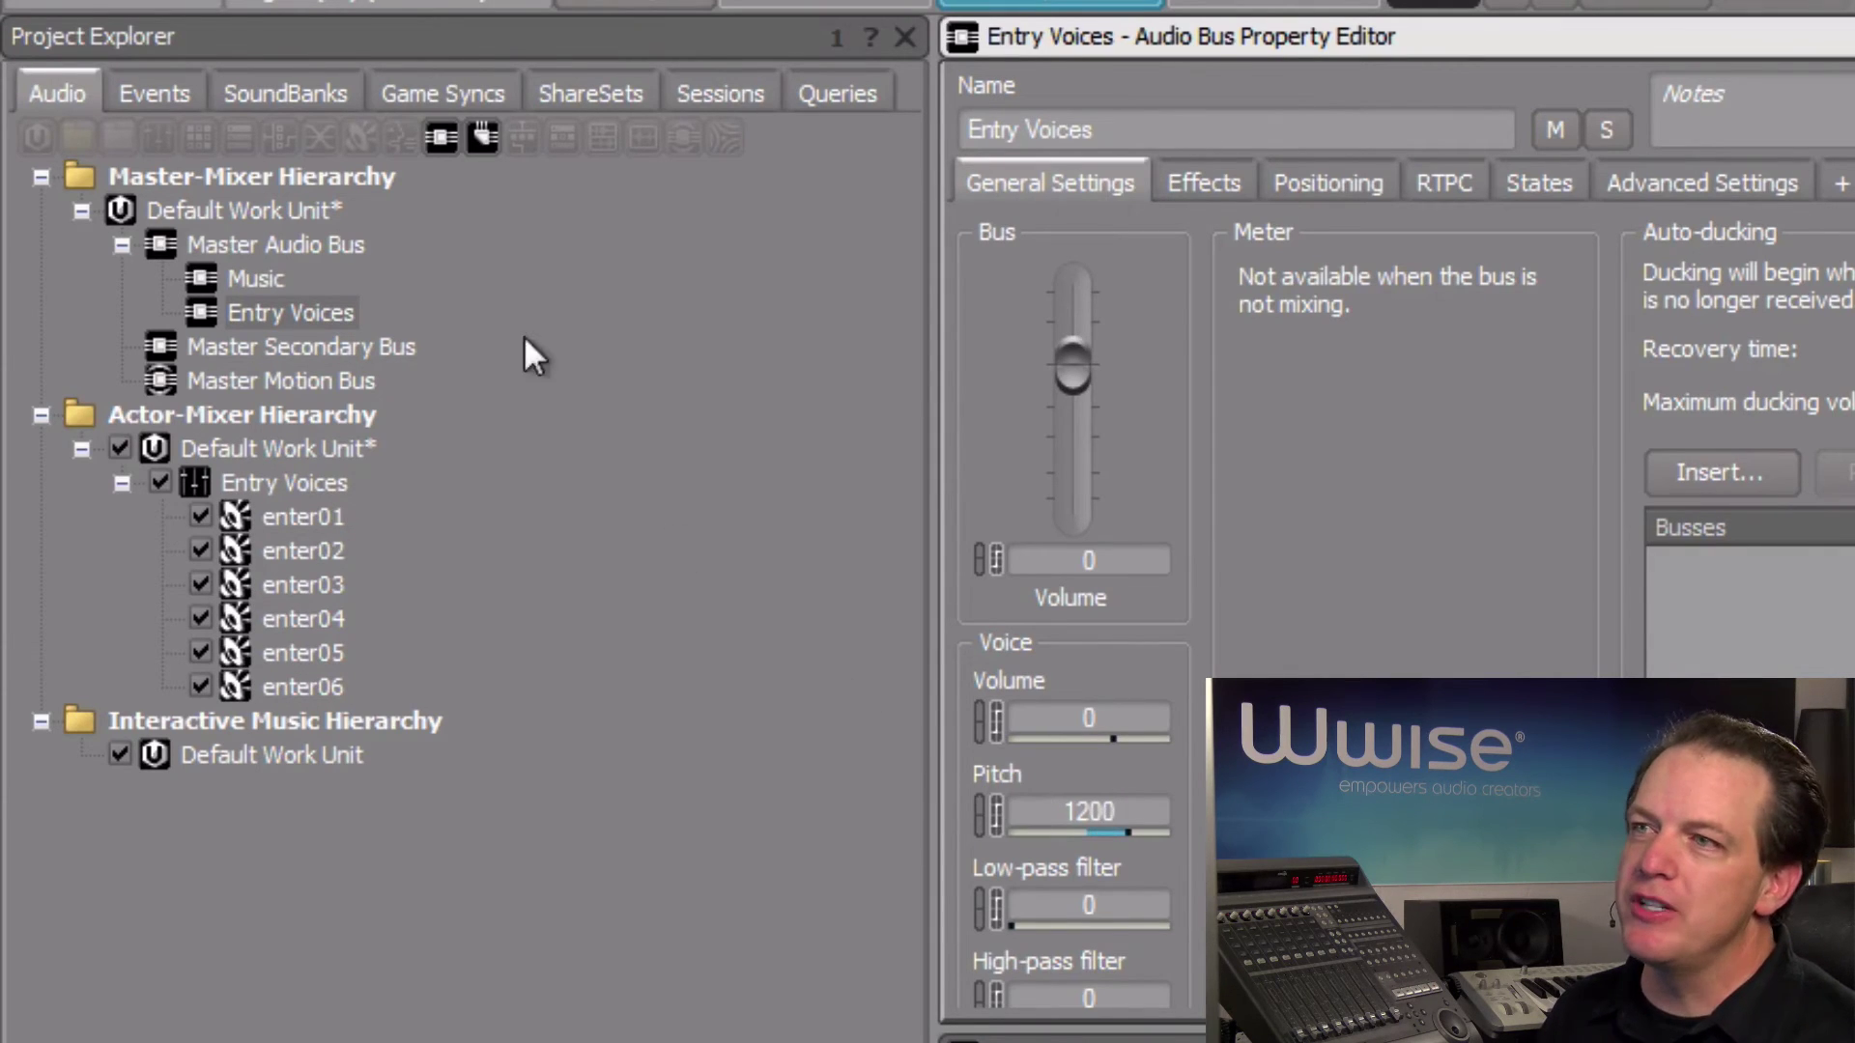
- Set the Master Audio Bus Pitch to -1200 and play the sound
click(338, 244)
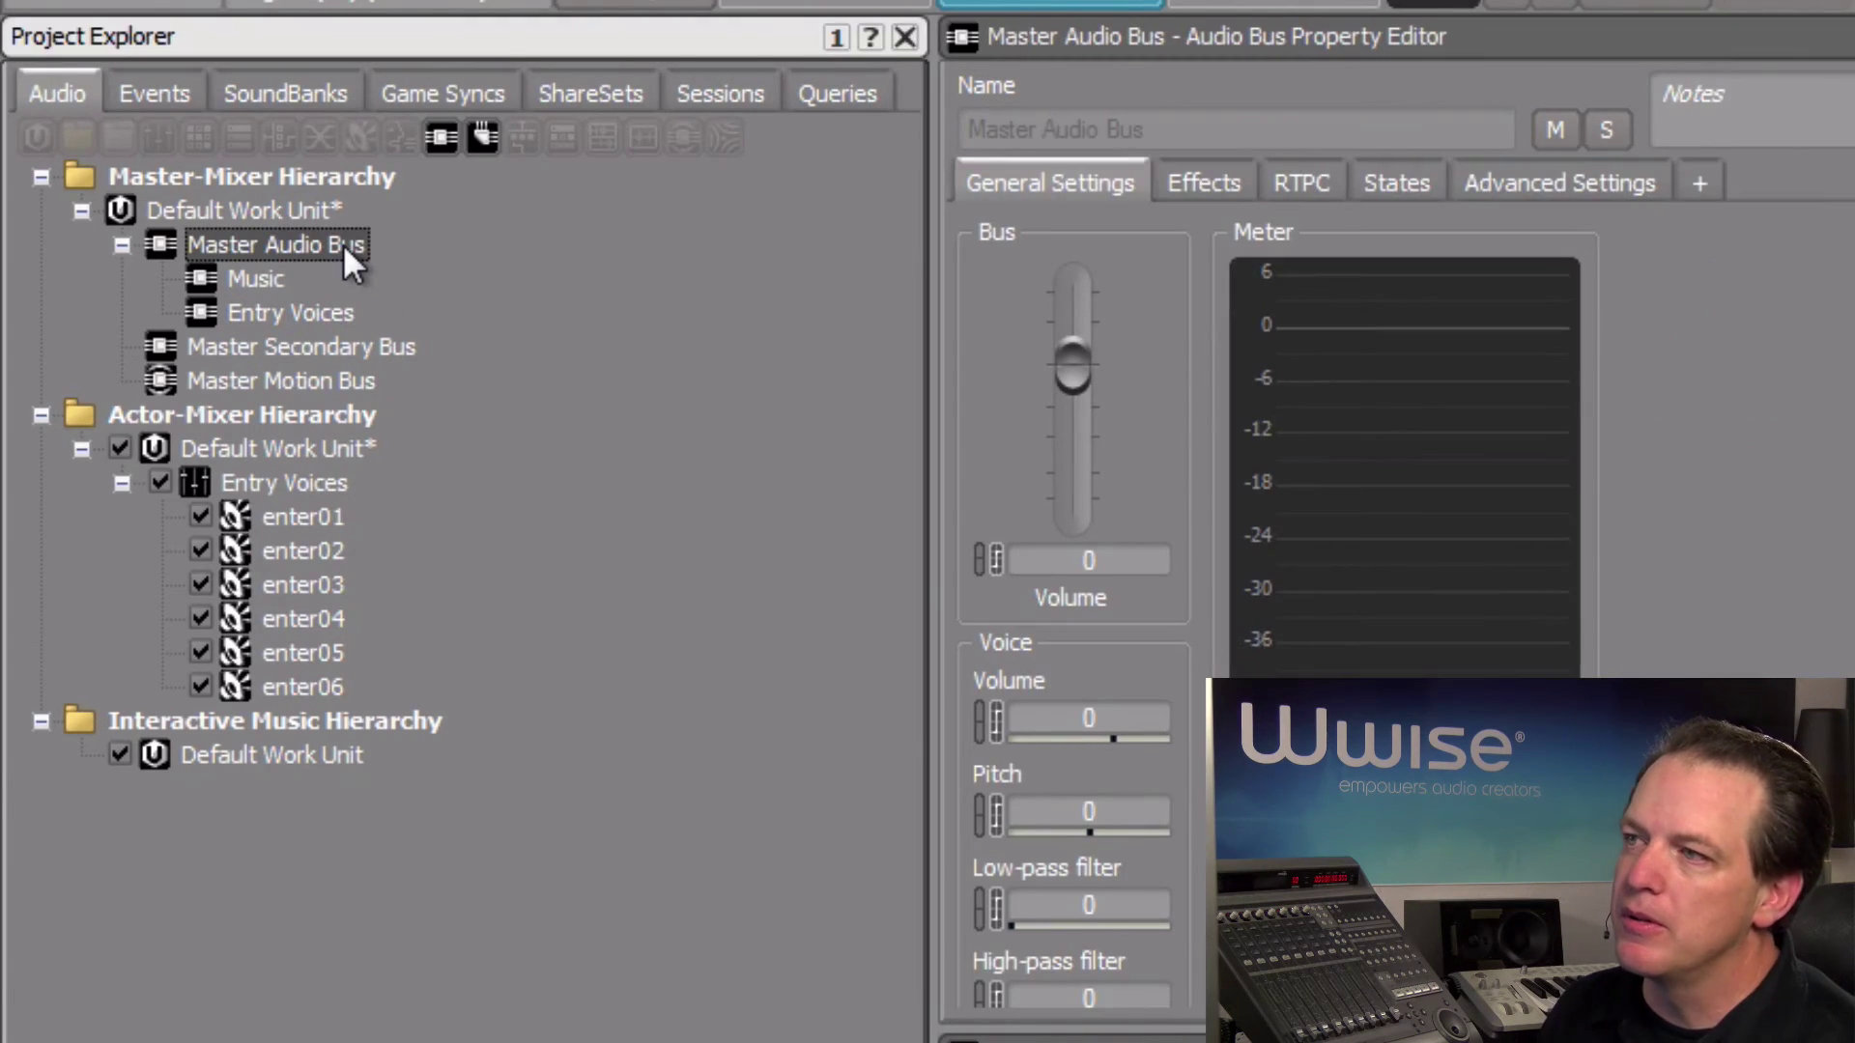
click(1121, 820)
text(-1200)
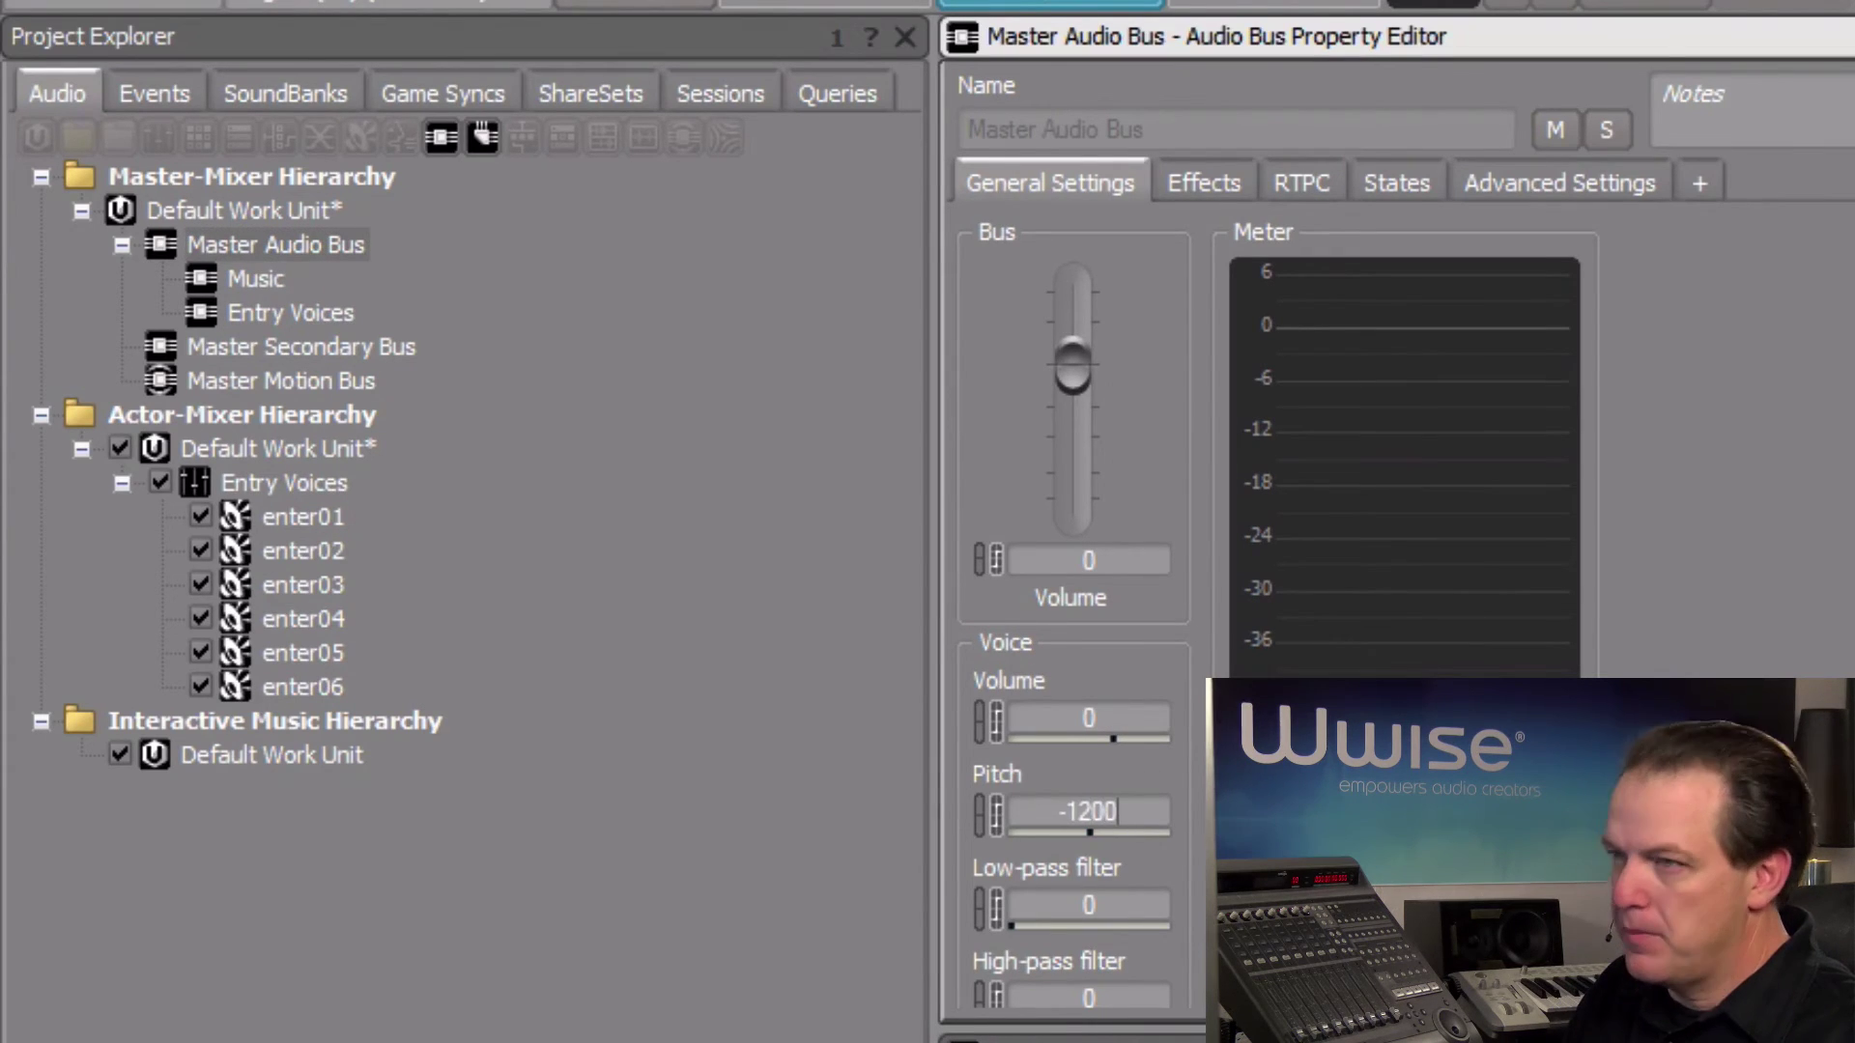
key(Return)
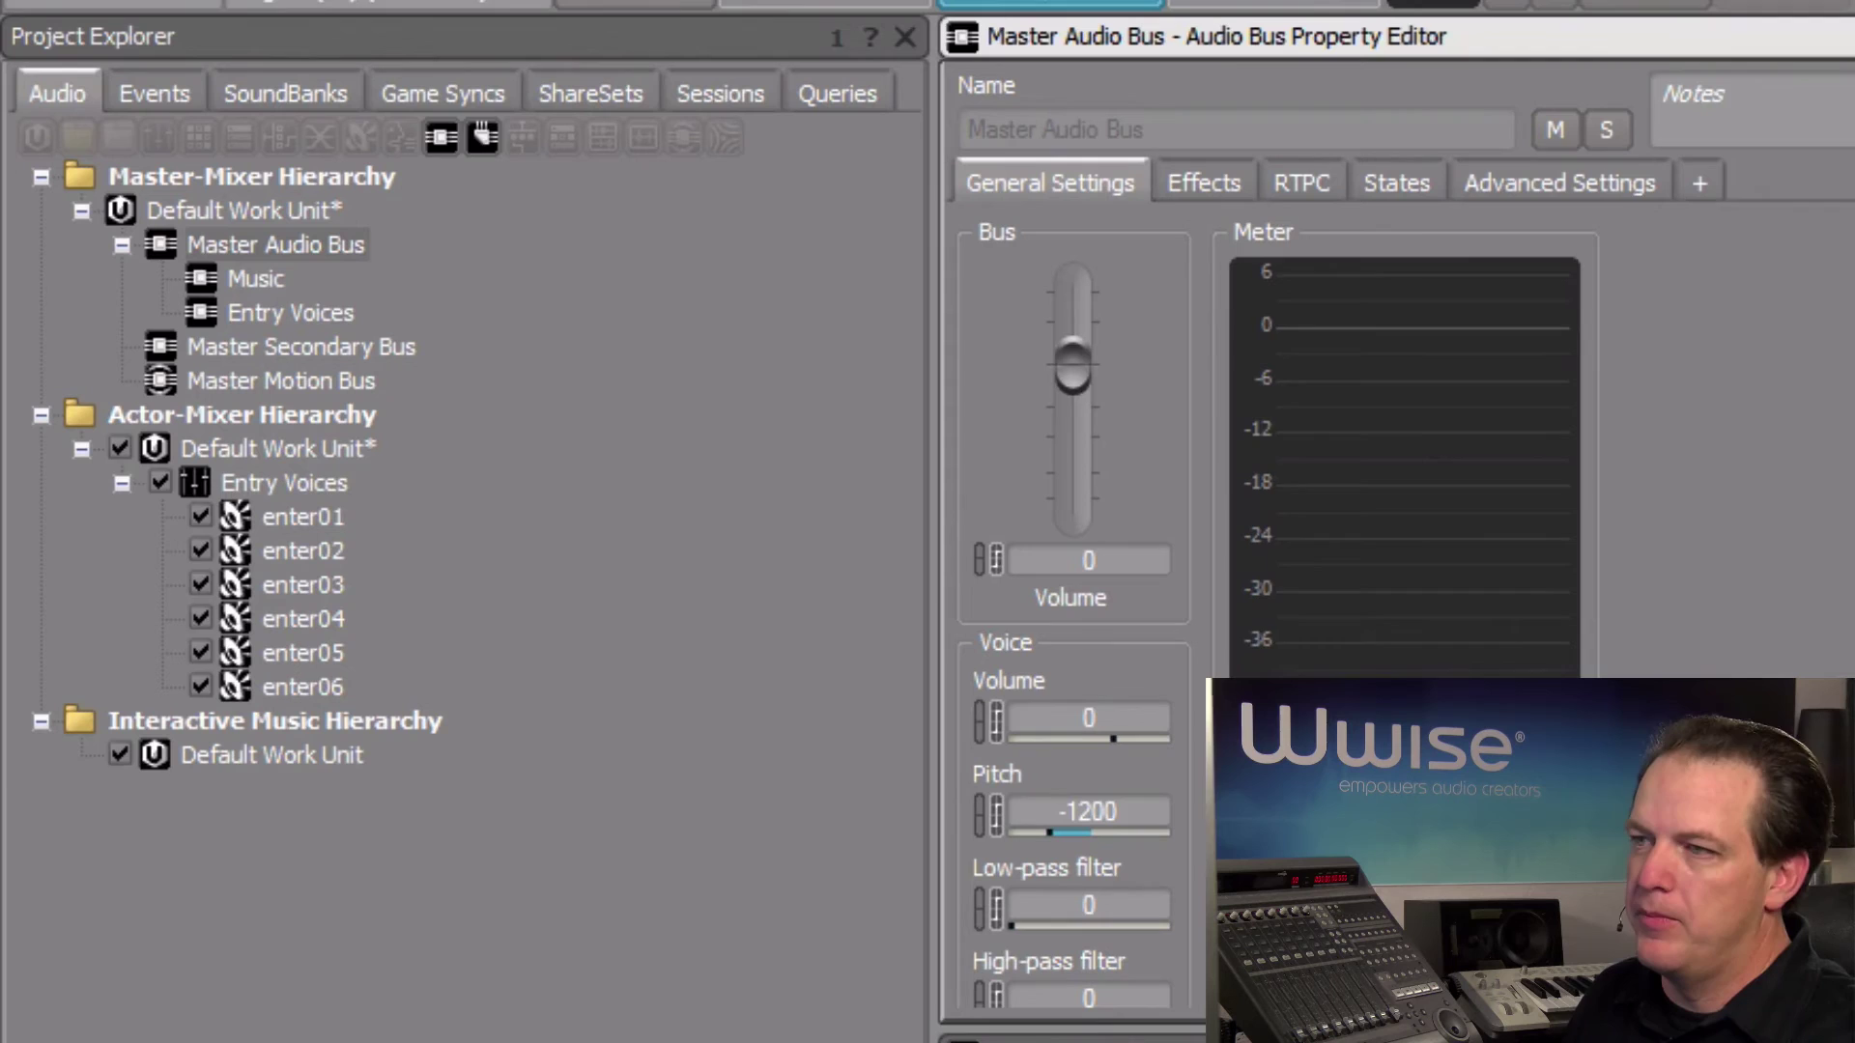
key(space)
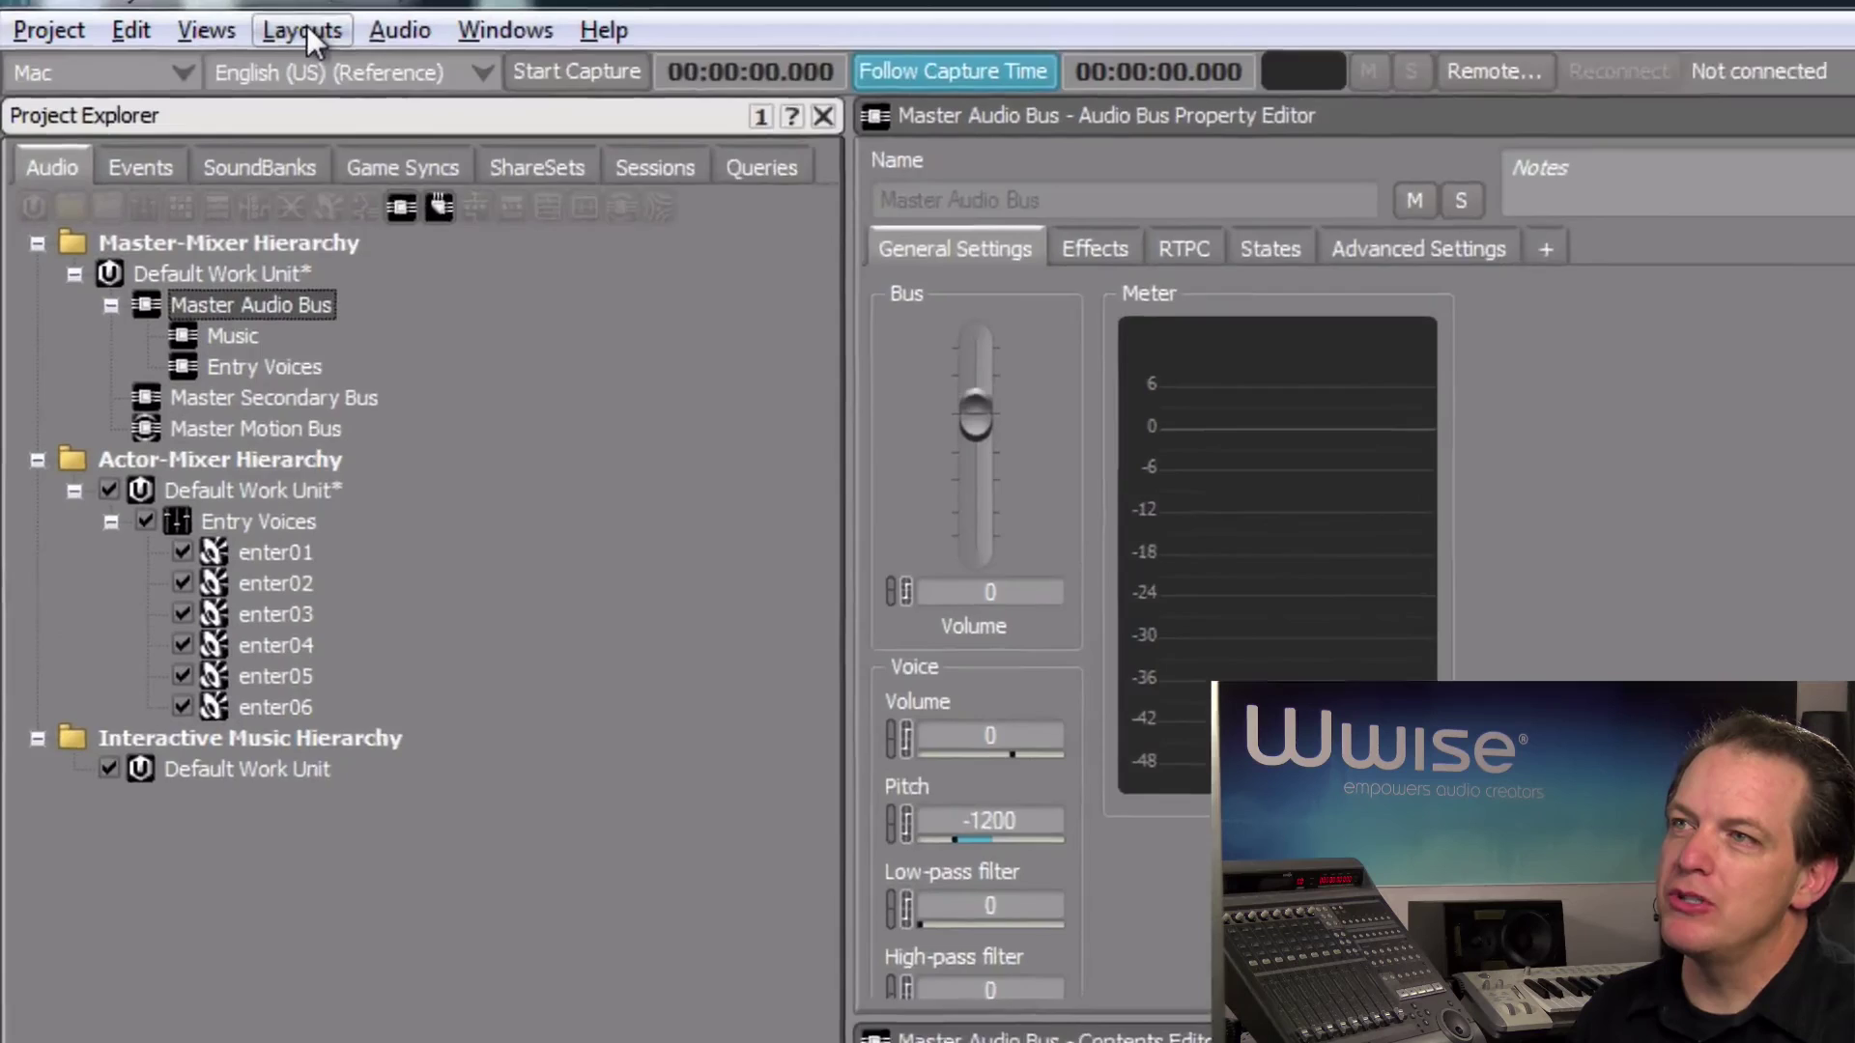
- Switch to the Schematic layout and expand Master Audio Bus, Entry Voices bus, actor-mixer and enter01
click(175, 30)
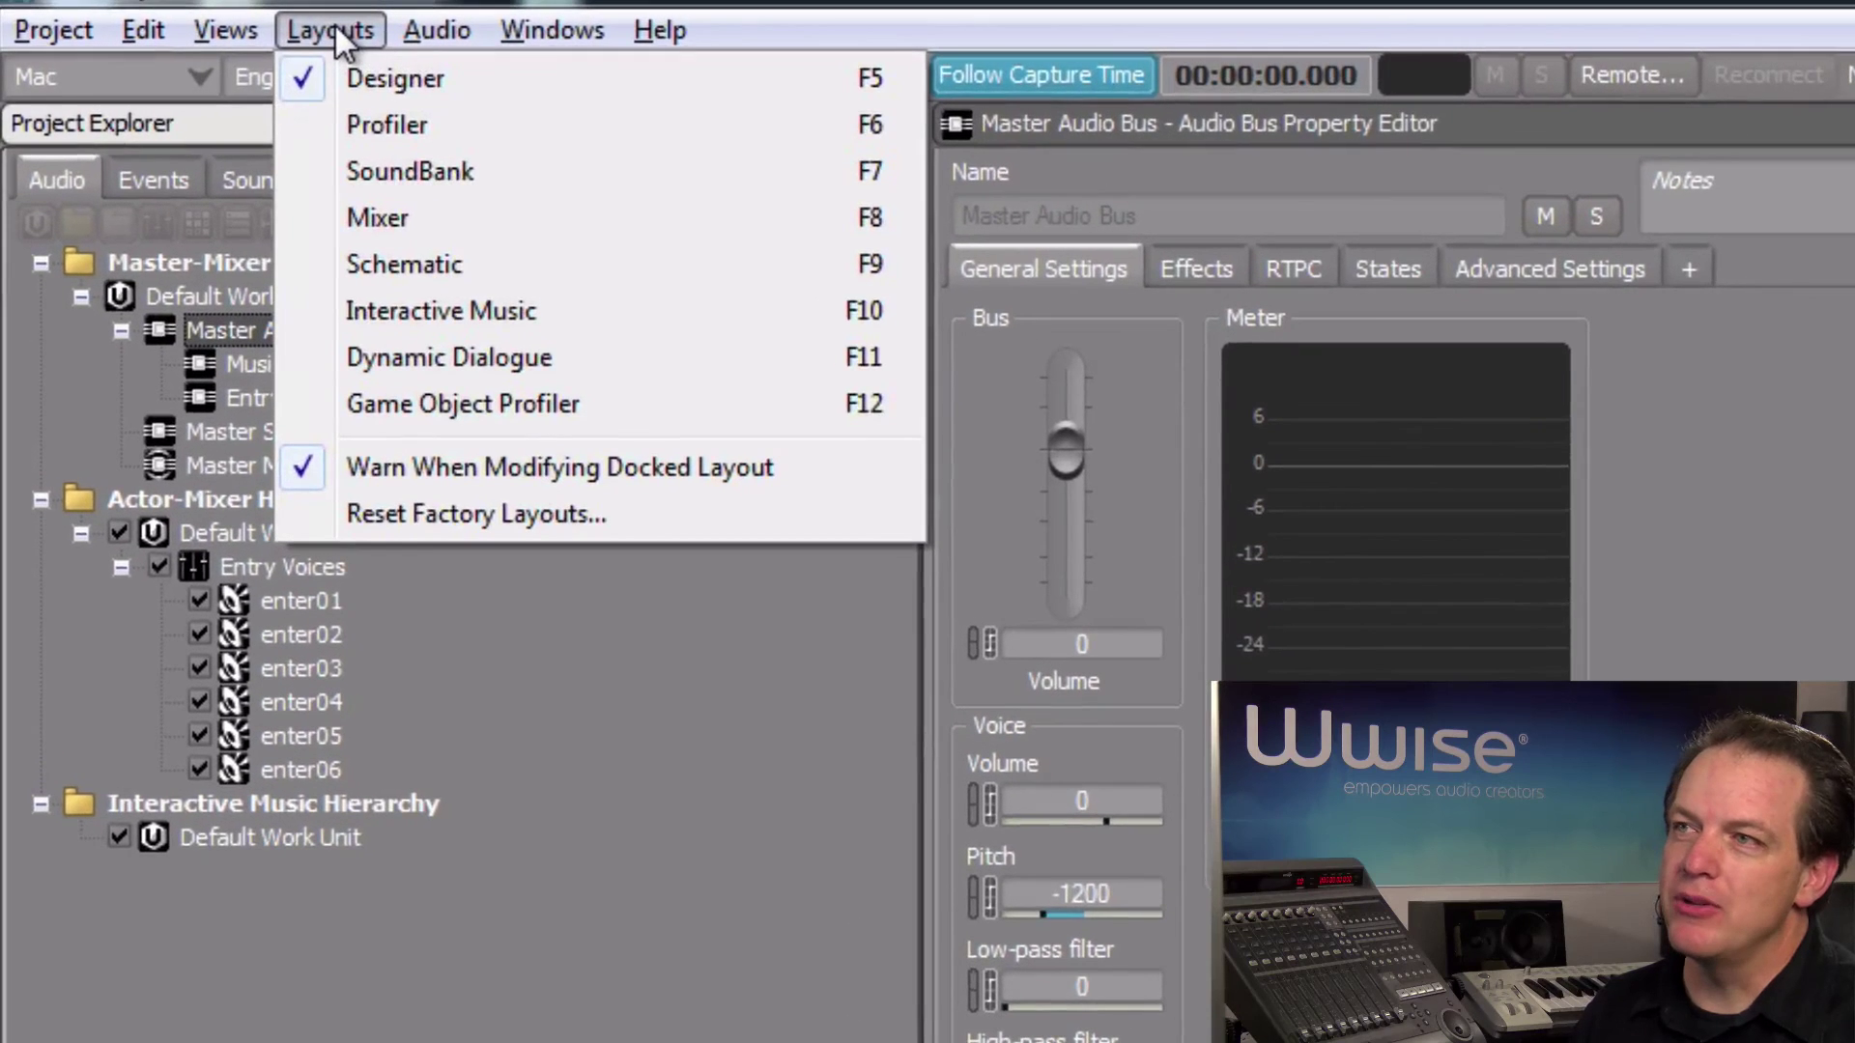
click(400, 262)
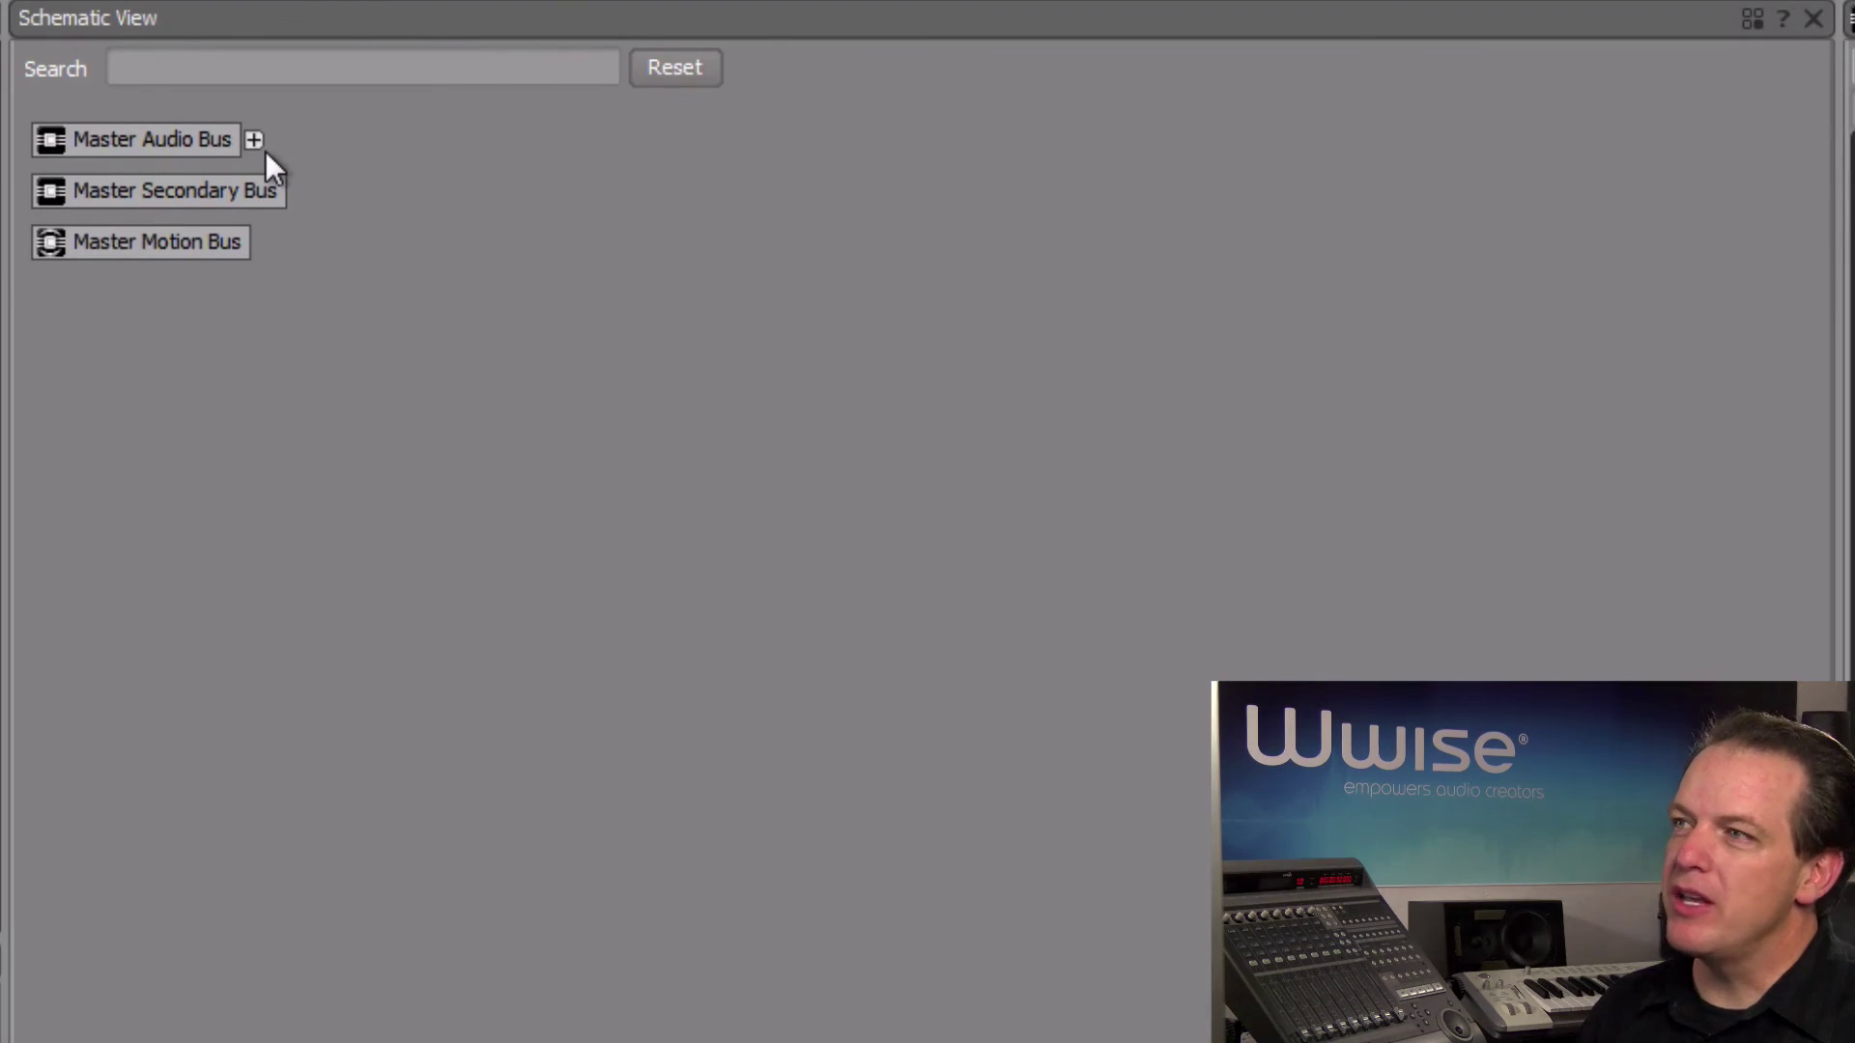
click(255, 141)
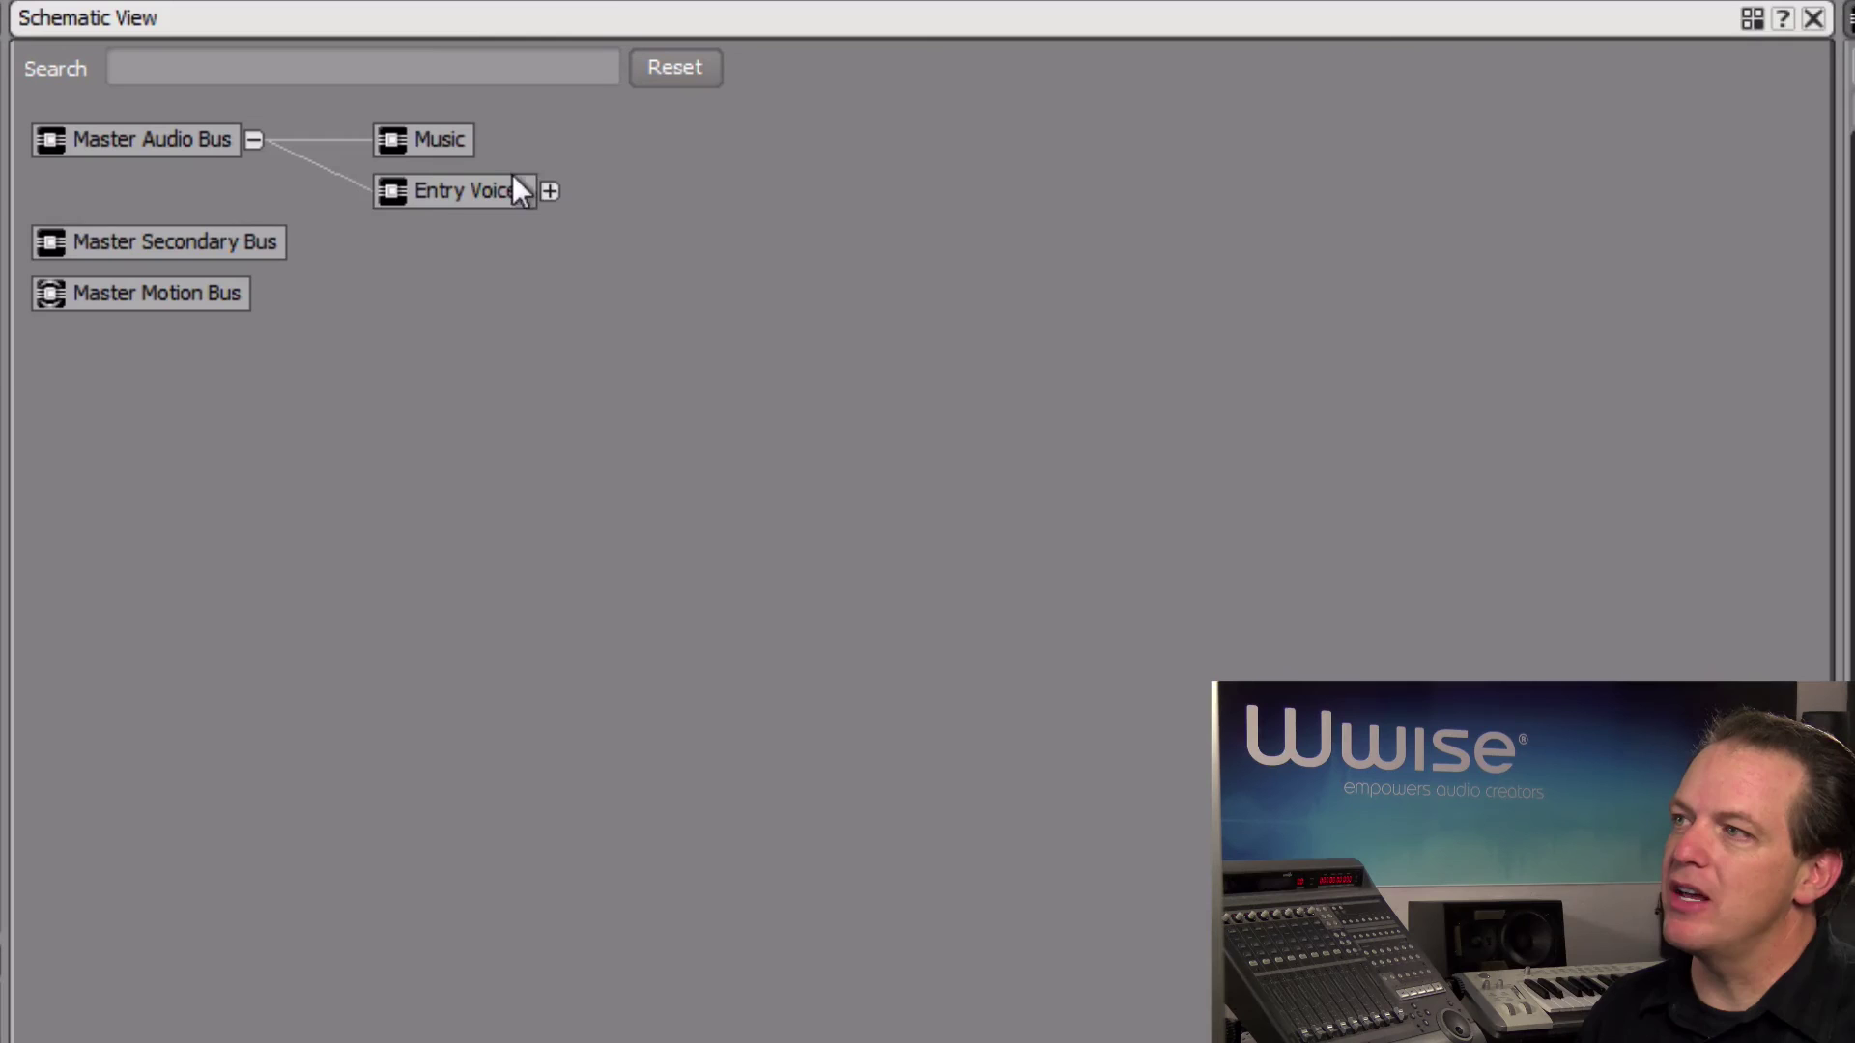
click(549, 190)
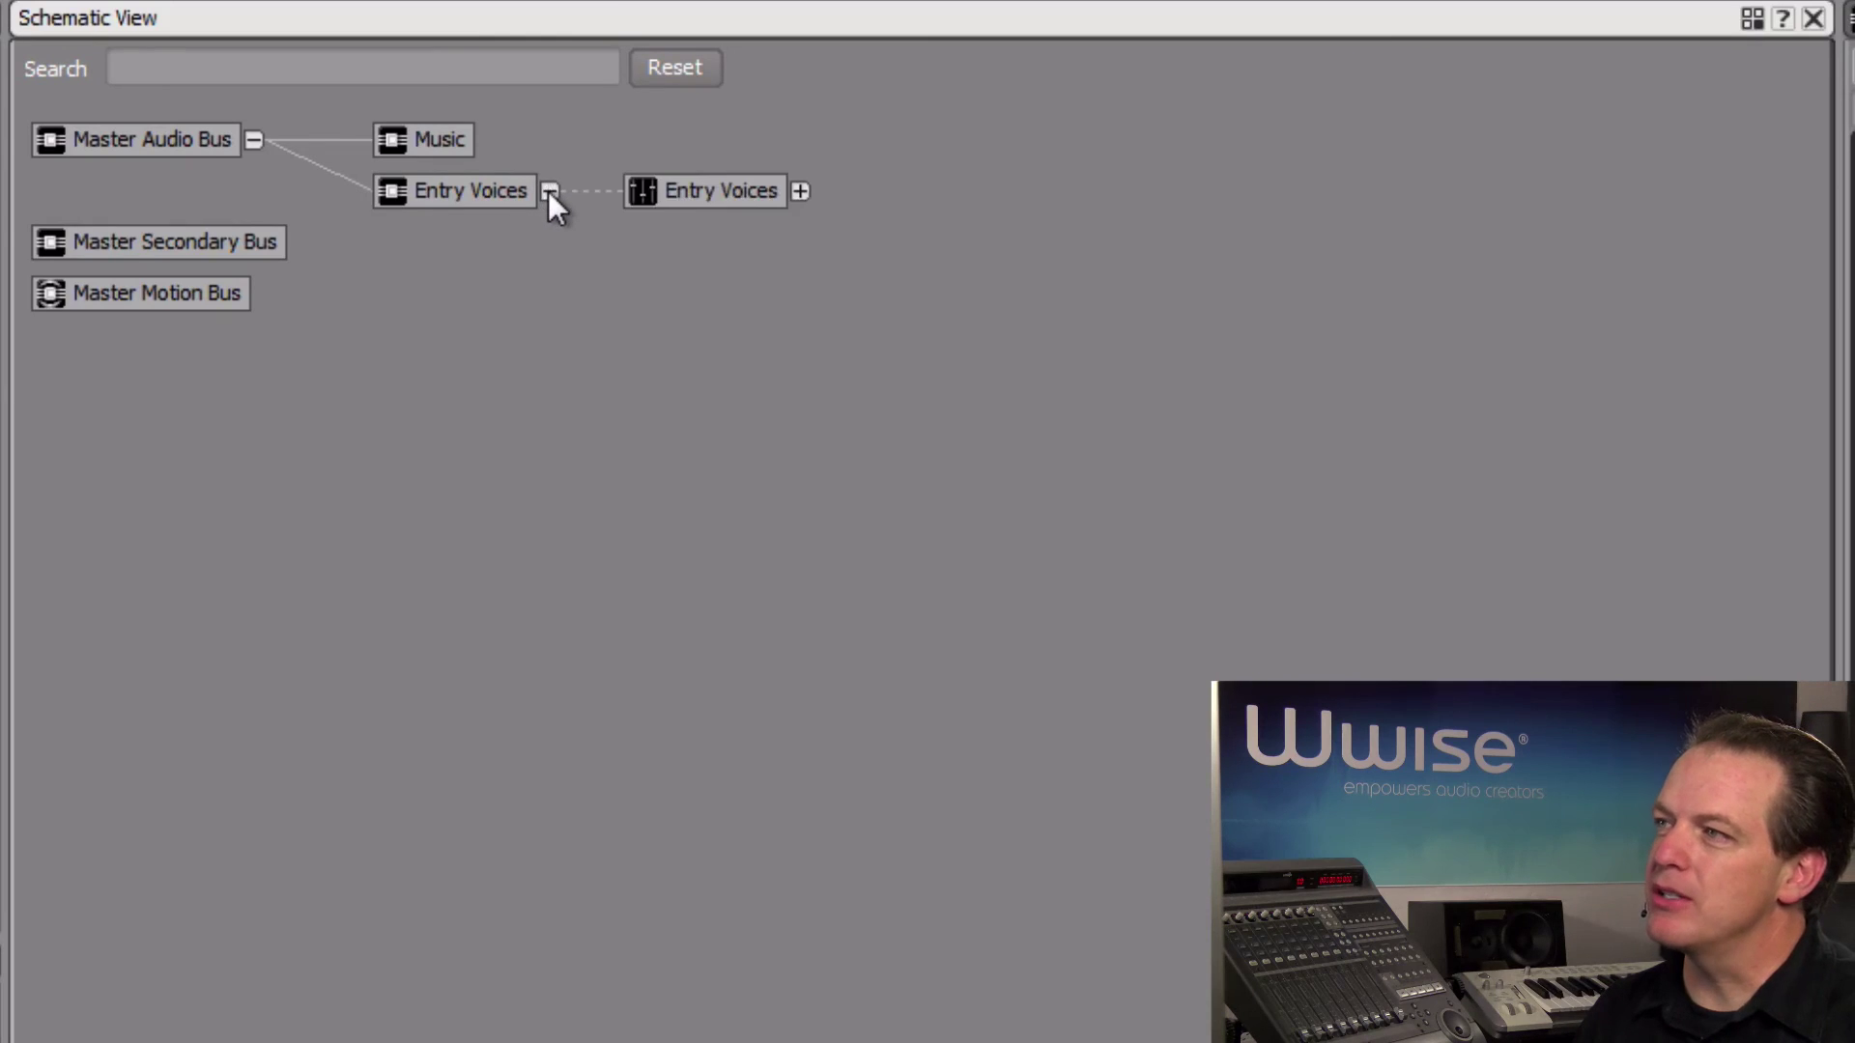
click(800, 191)
click(1010, 196)
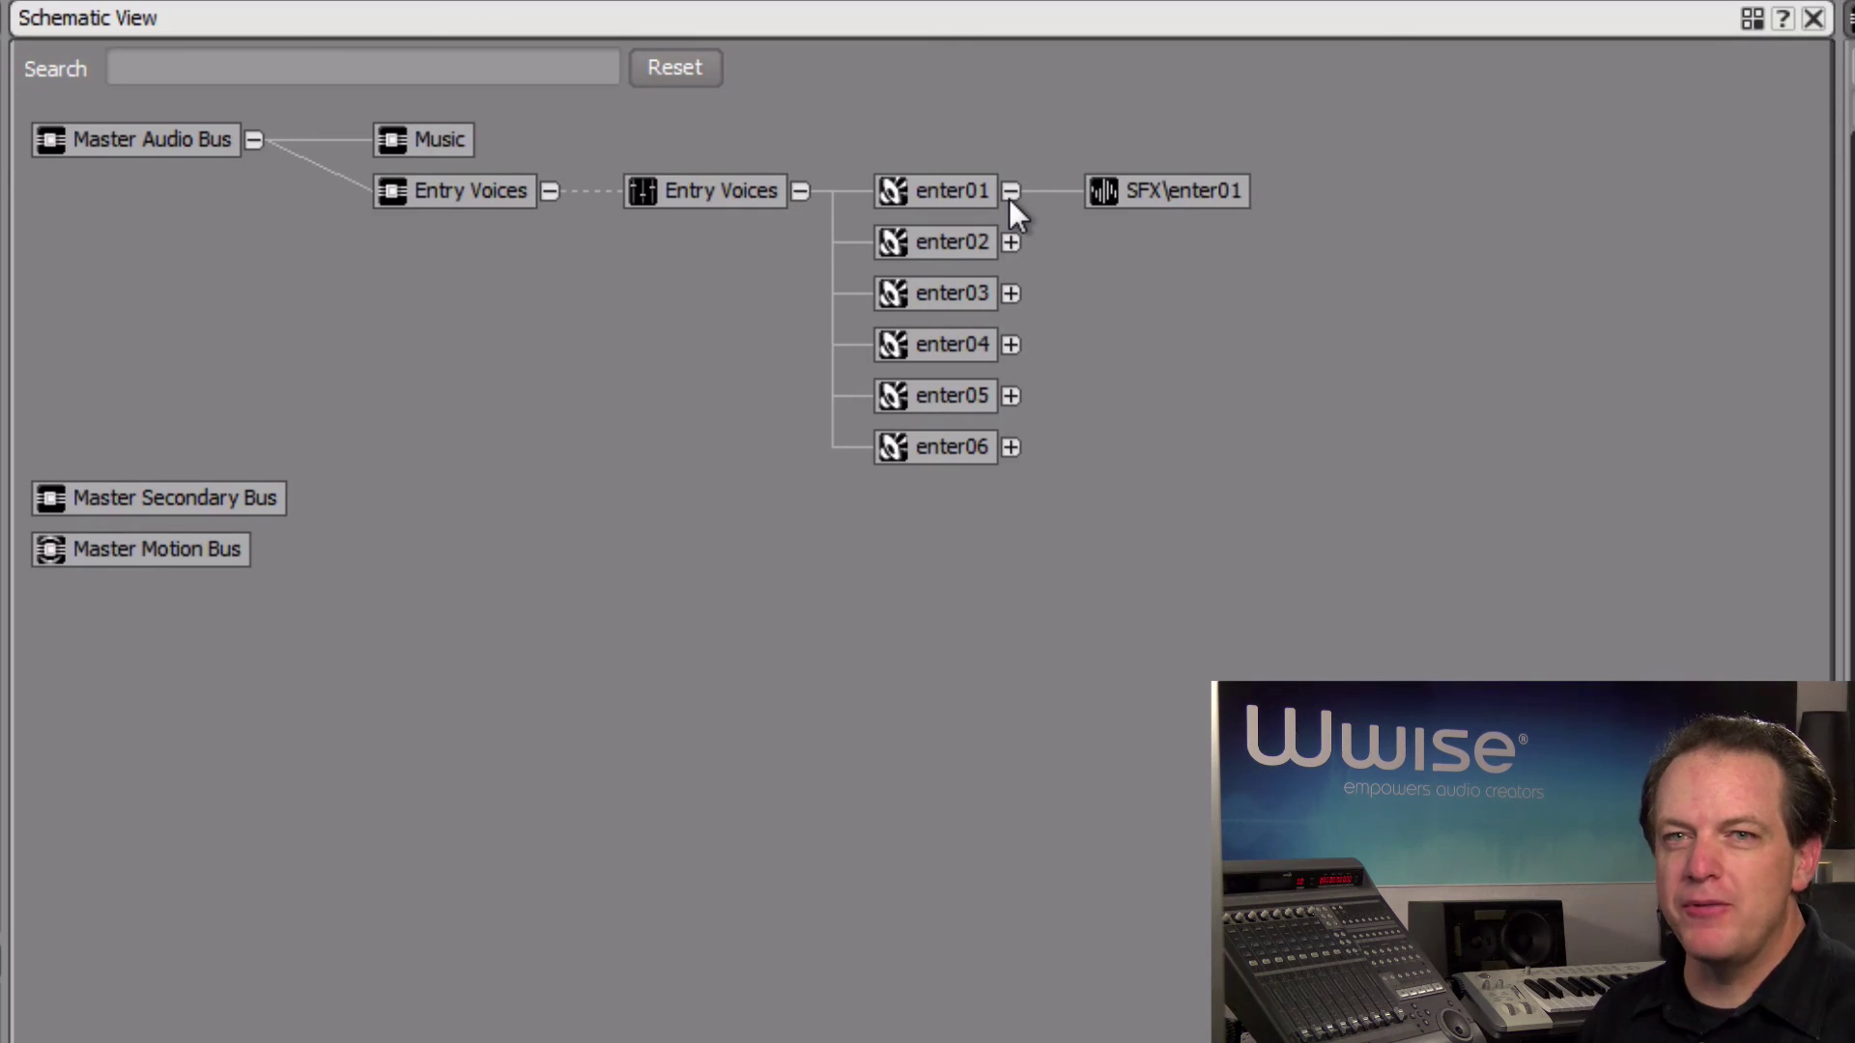
- Enable the Voice Pitch property in the Schematic View display settings
click(1752, 19)
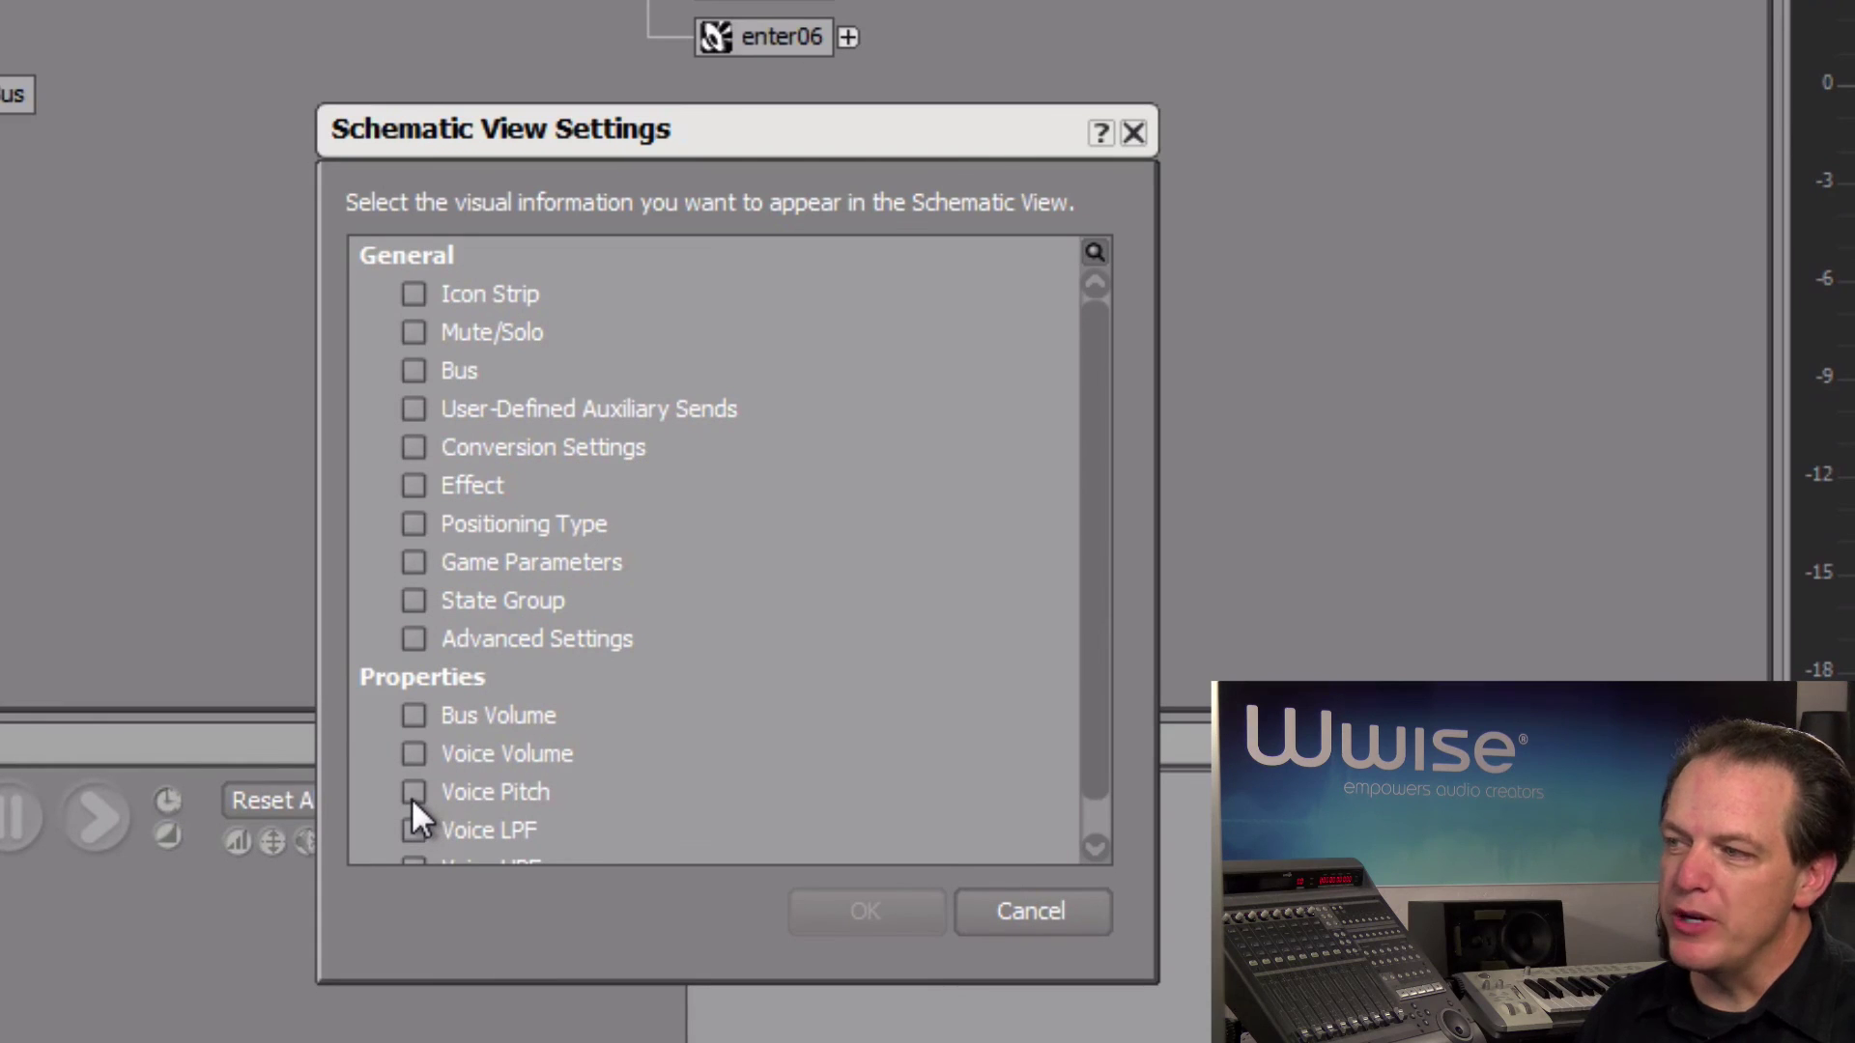
click(416, 793)
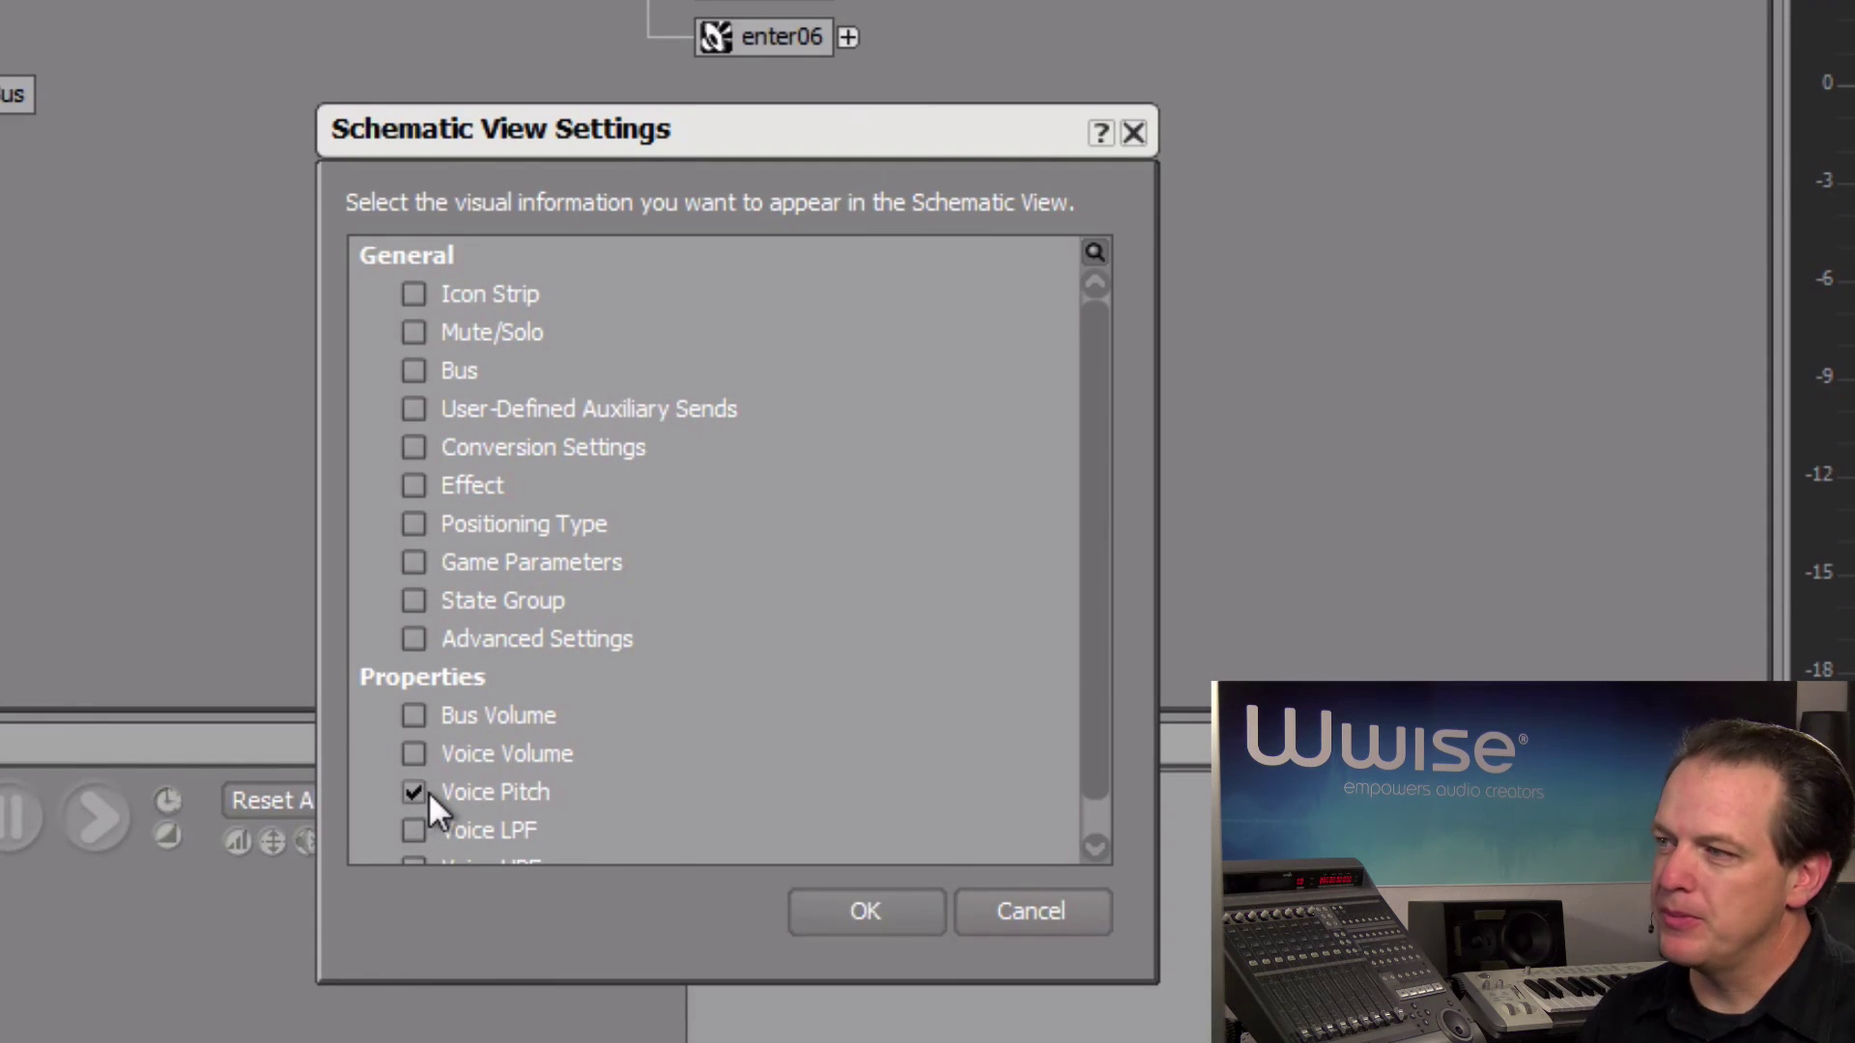
click(835, 898)
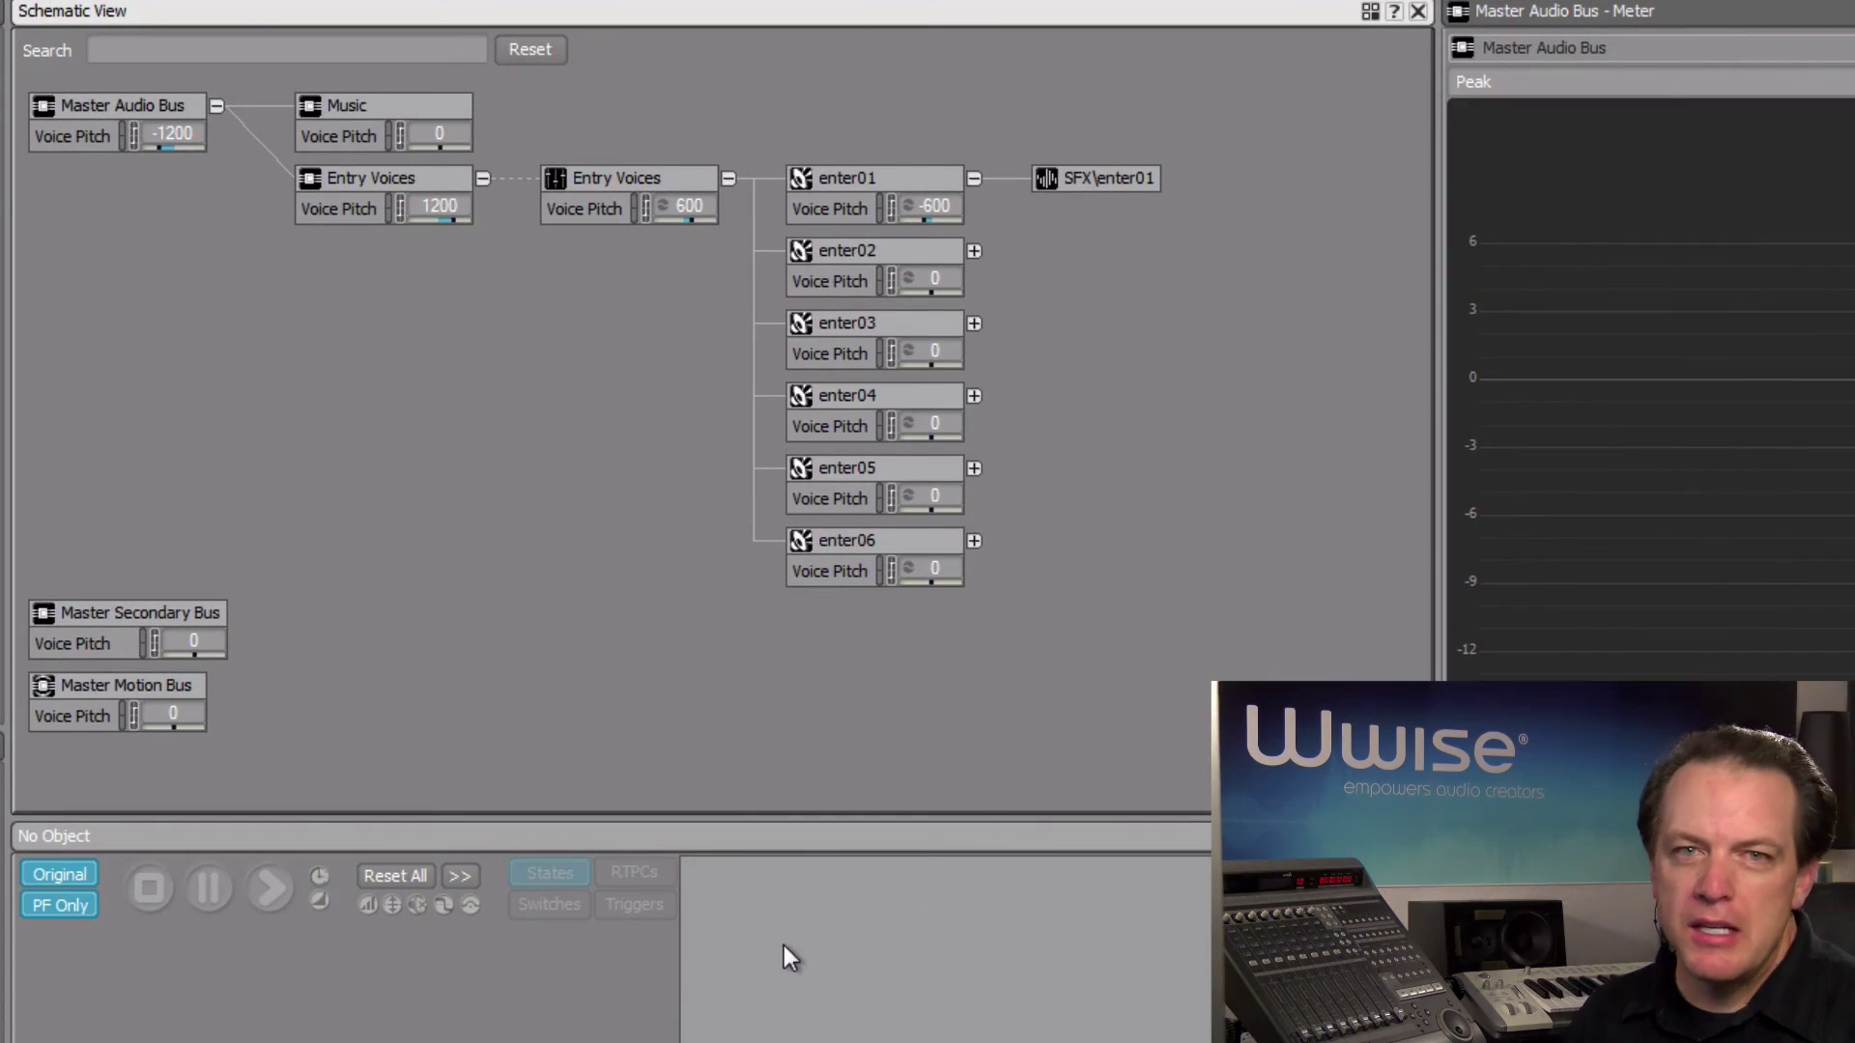